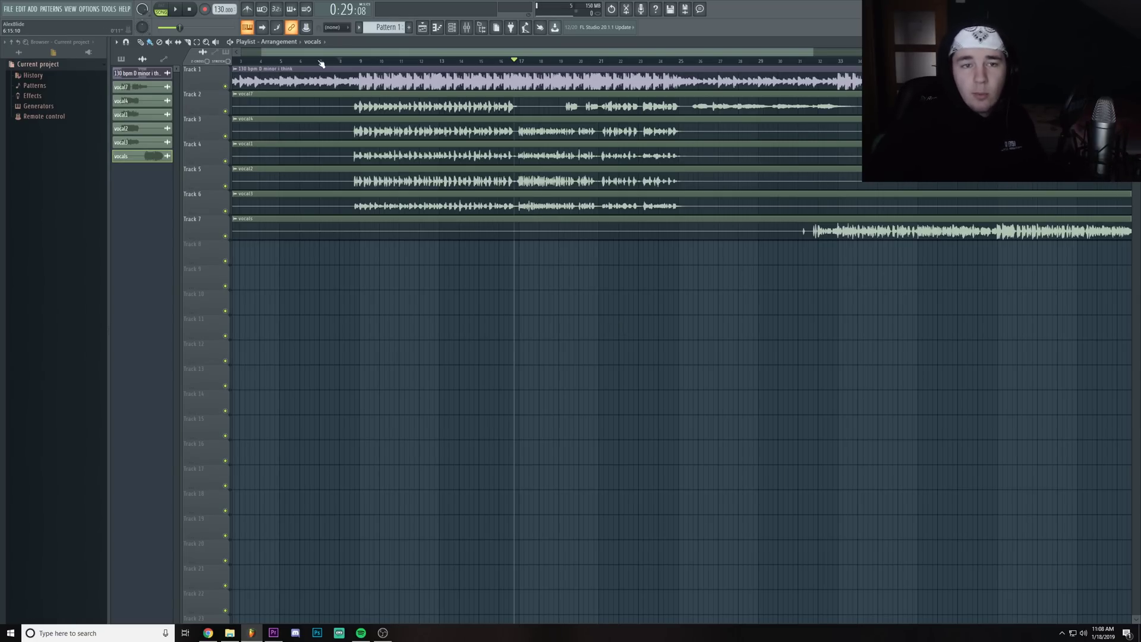
# Play back the full arrangement from shortly after bar 6 to hear the vocals with the beat, and open the mixer.
pyautogui.moveTo(320, 62); pyautogui.dragTo(311, 62)
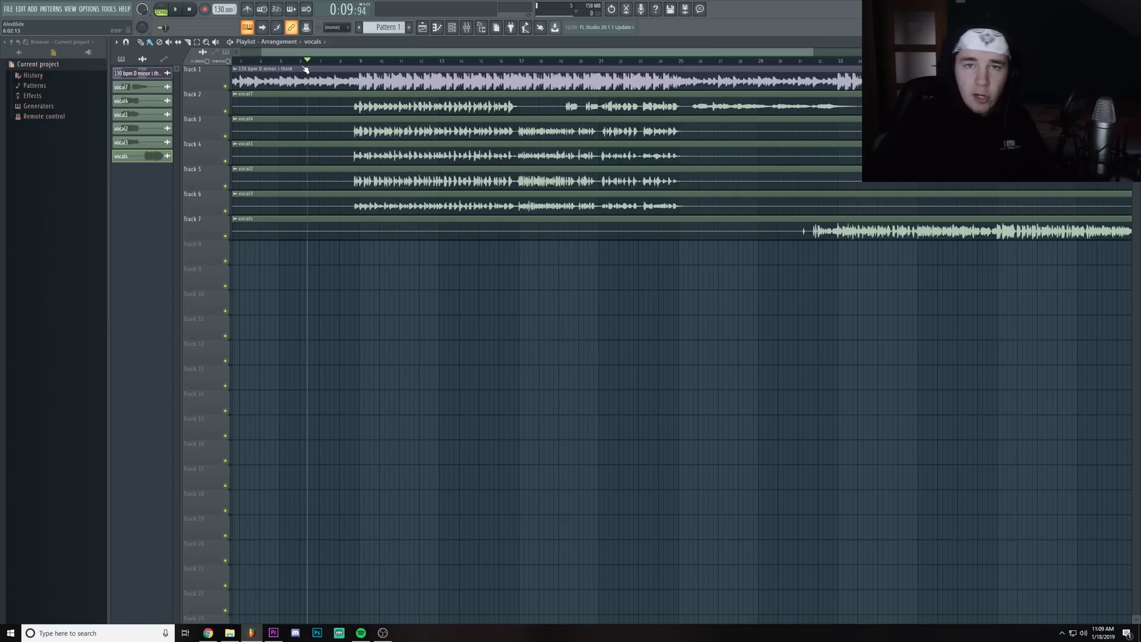
pyautogui.click(176, 14)
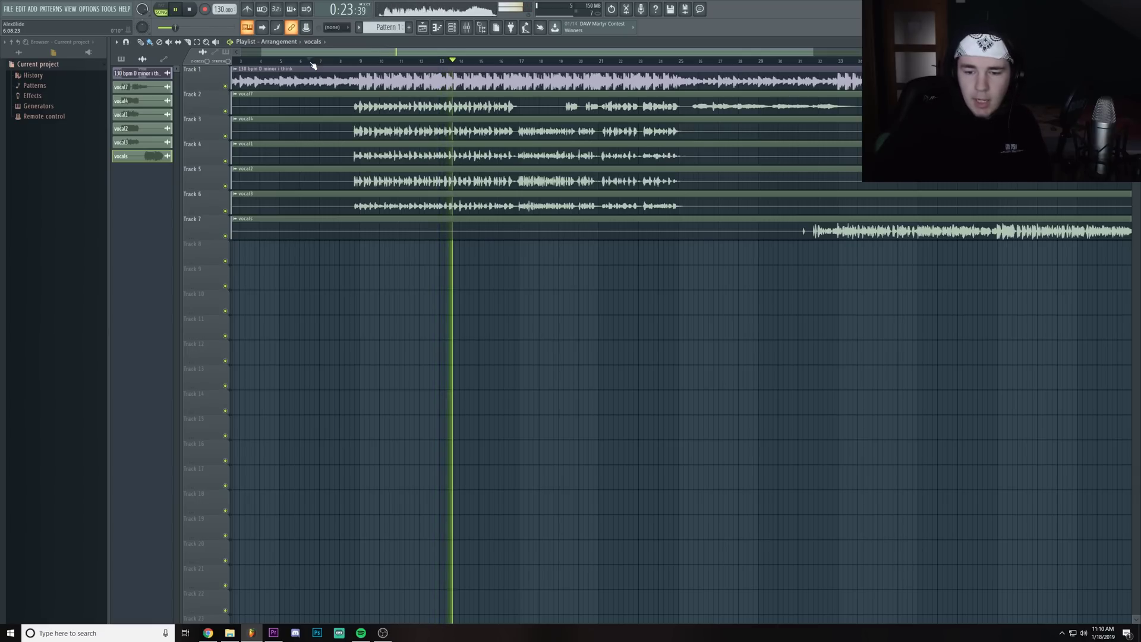
pyautogui.click(178, 13)
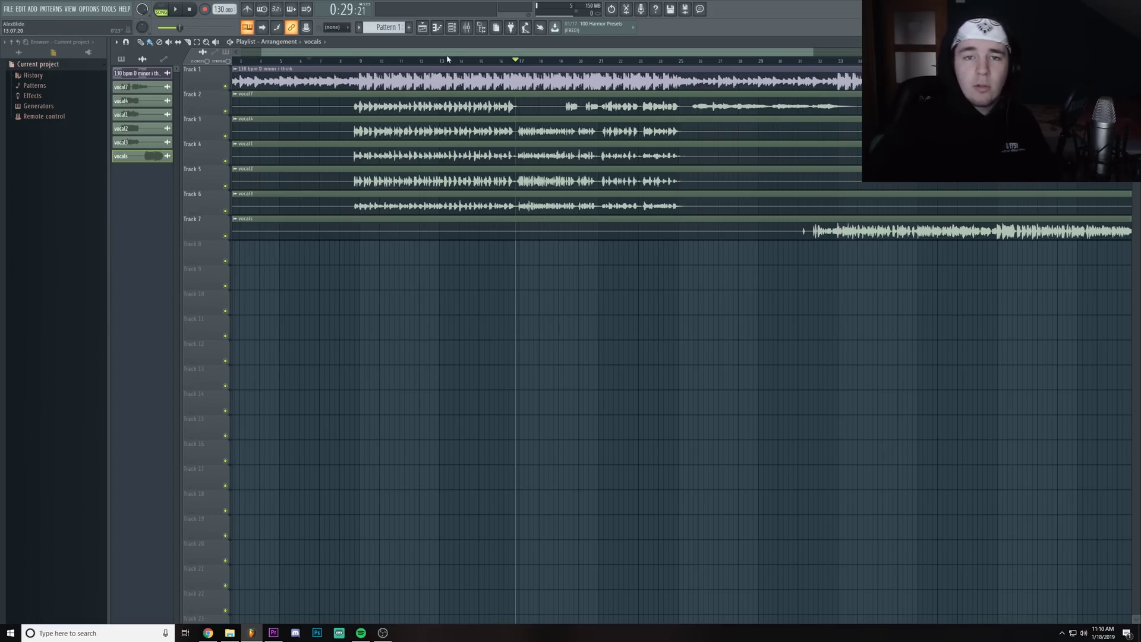
pyautogui.click(467, 27)
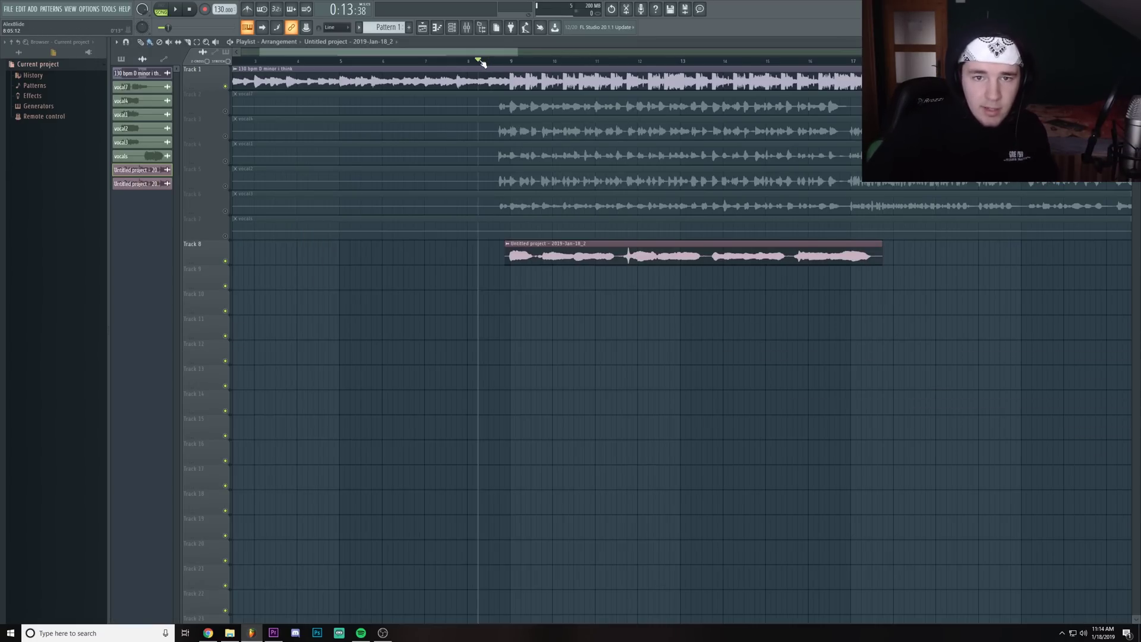
# Play the recorded vocal clip on Track 8 together with the beat.
pyautogui.press('space')
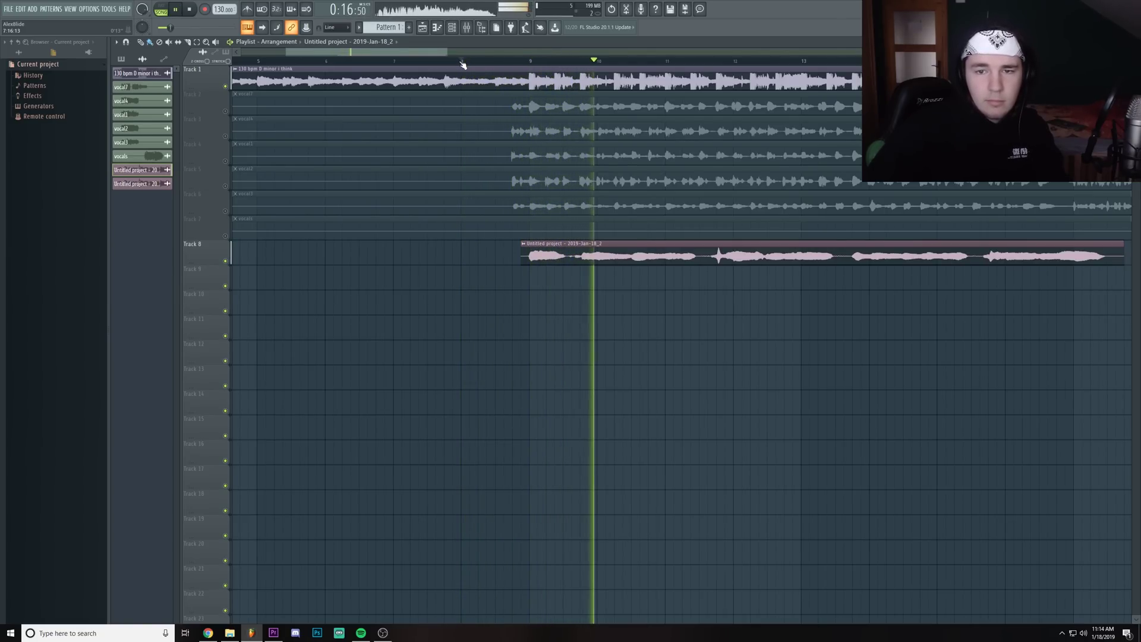
pyautogui.scroll(-1, 464, 62)
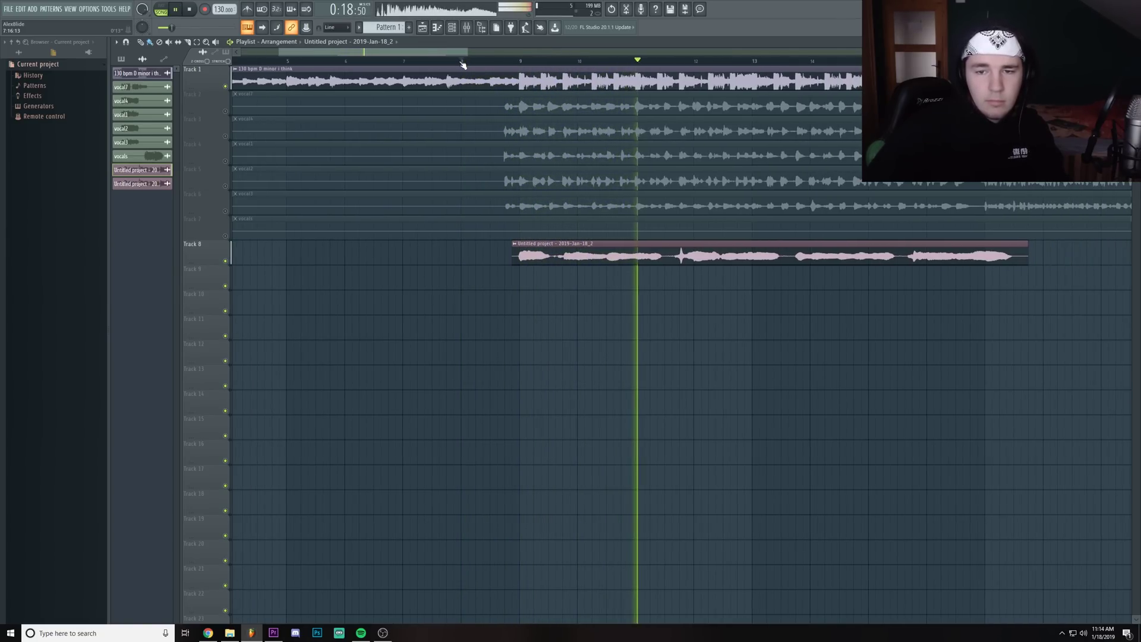
pyautogui.press('space')
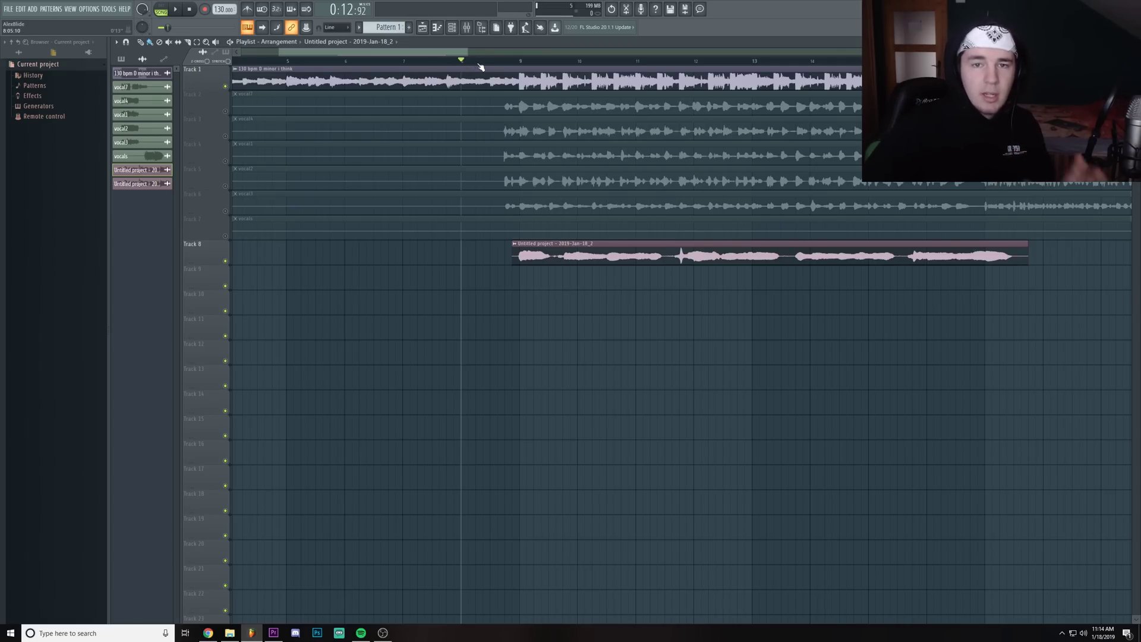
# Bypass the Pitcher effect on the recorded vocal's mixer track and close the mixer.
pyautogui.press('F9')
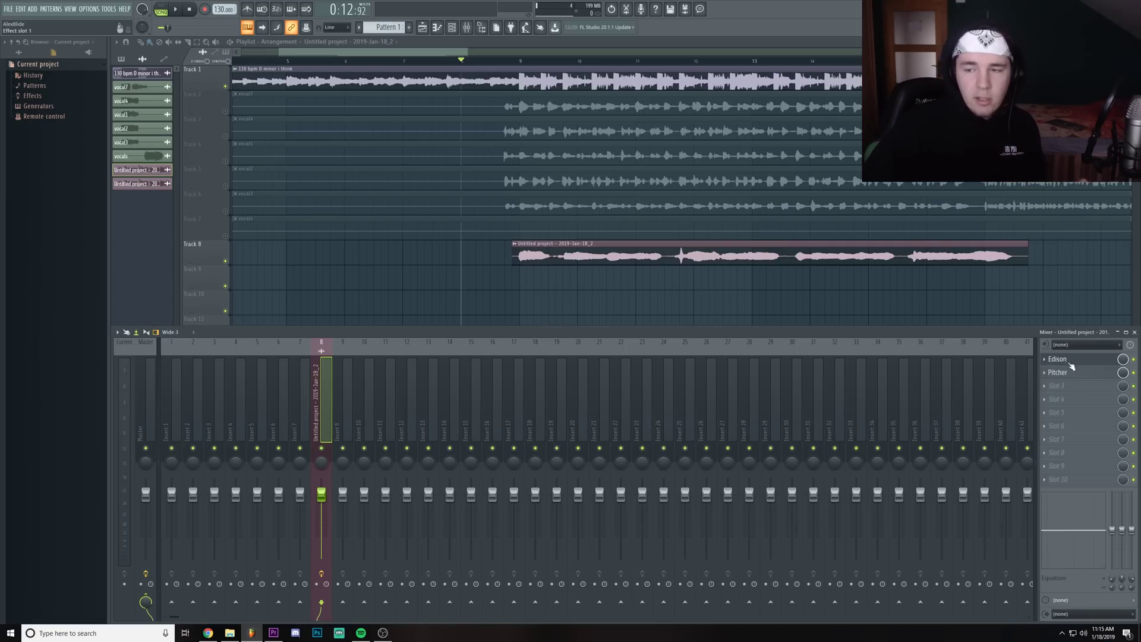
pyautogui.scroll(-3, 472, 62)
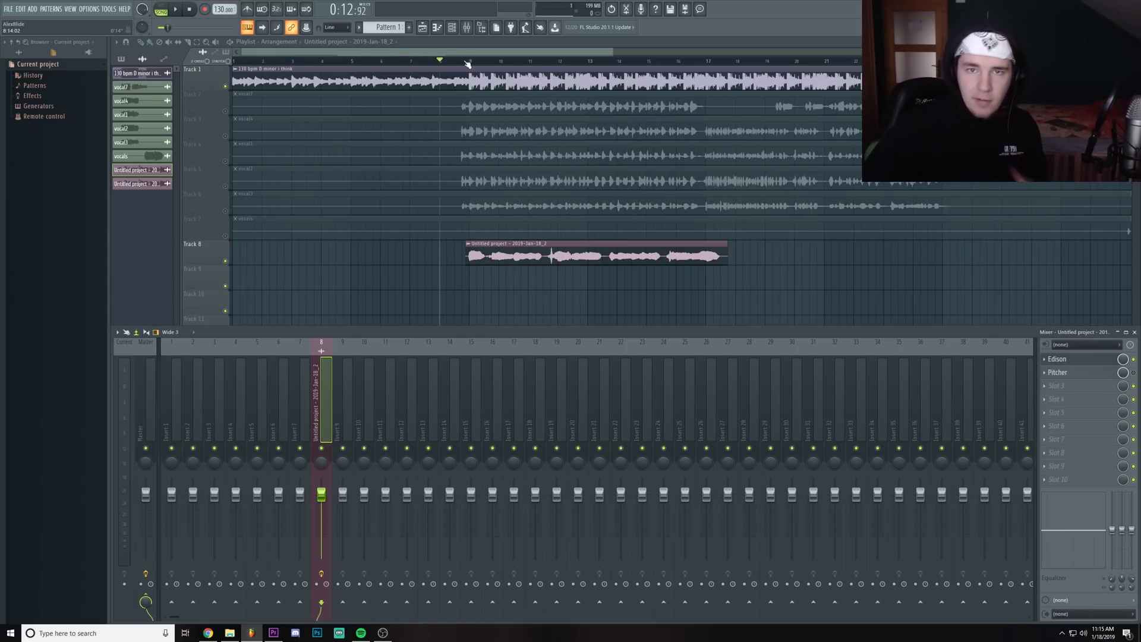
pyautogui.press('F9')
# Select bars 5 to 21 of the arrangement as the render range and start a WAV export.
pyautogui.press('space')
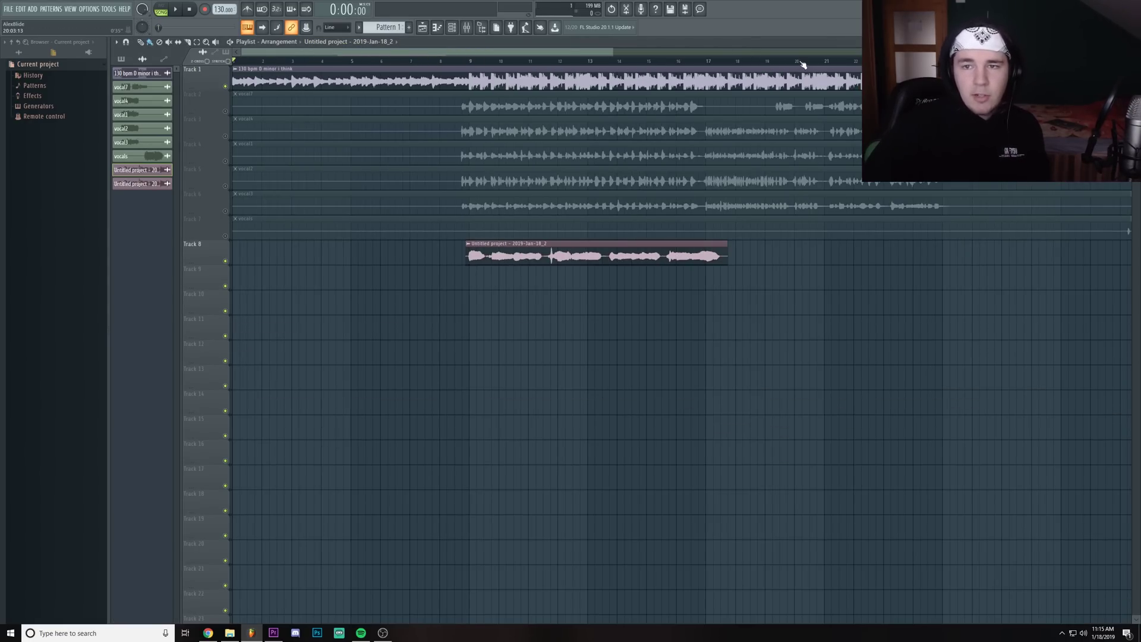
pyautogui.moveTo(826, 63); pyautogui.dragTo(354, 64)
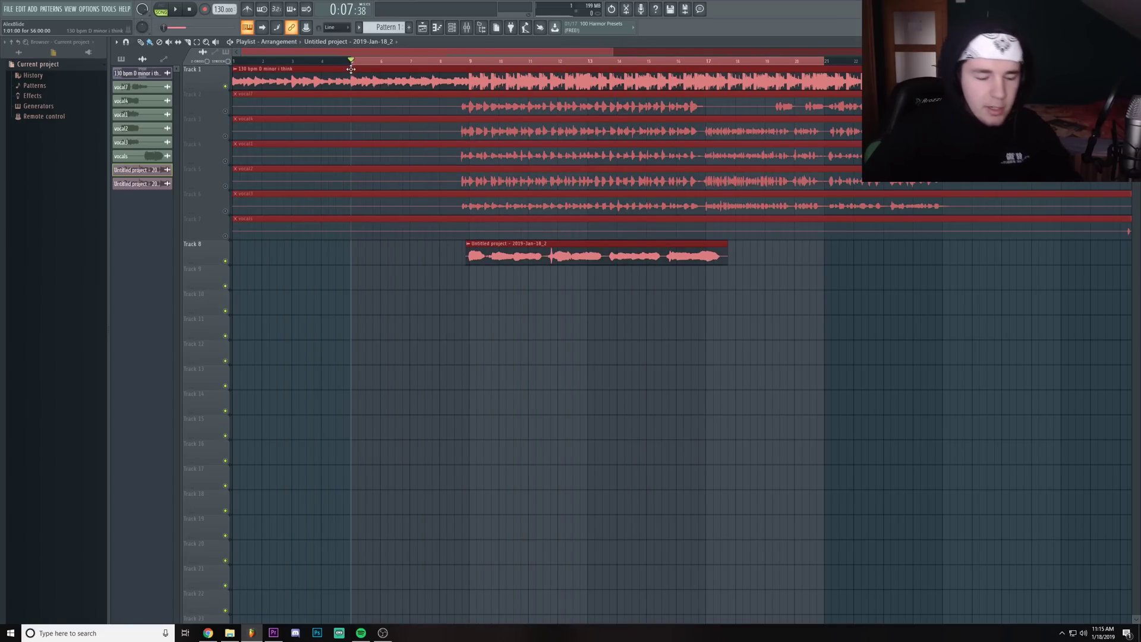
pyautogui.hotkey('ctrl', 'r')
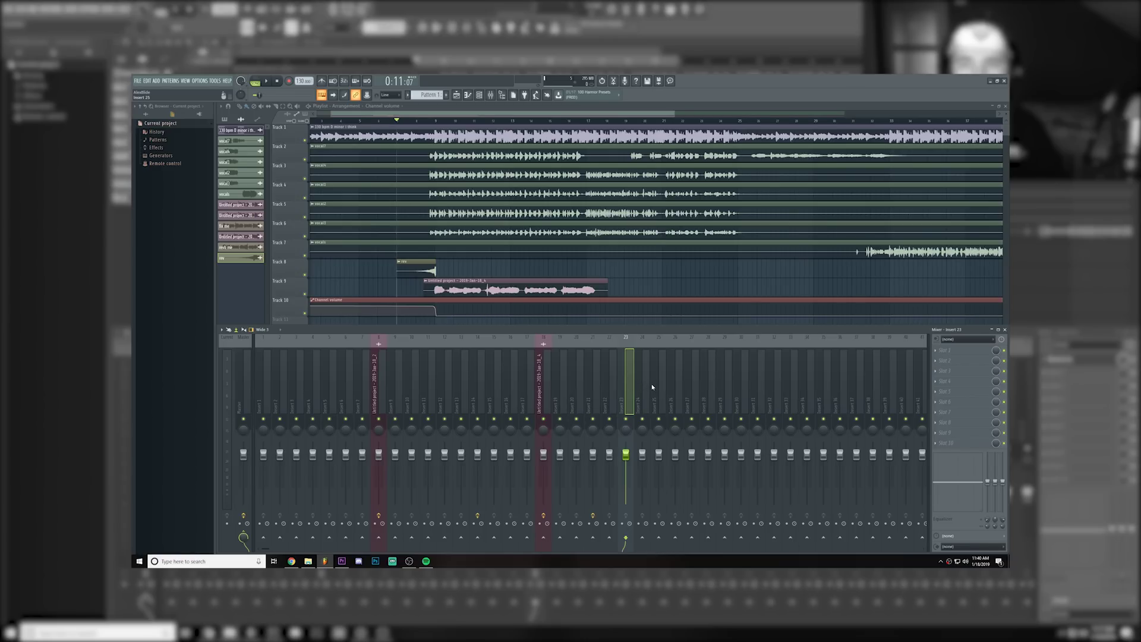
# Add Newtone to the first effect slot of an empty mixer track and load the exported vocal file into it.
pyautogui.click(935, 353)
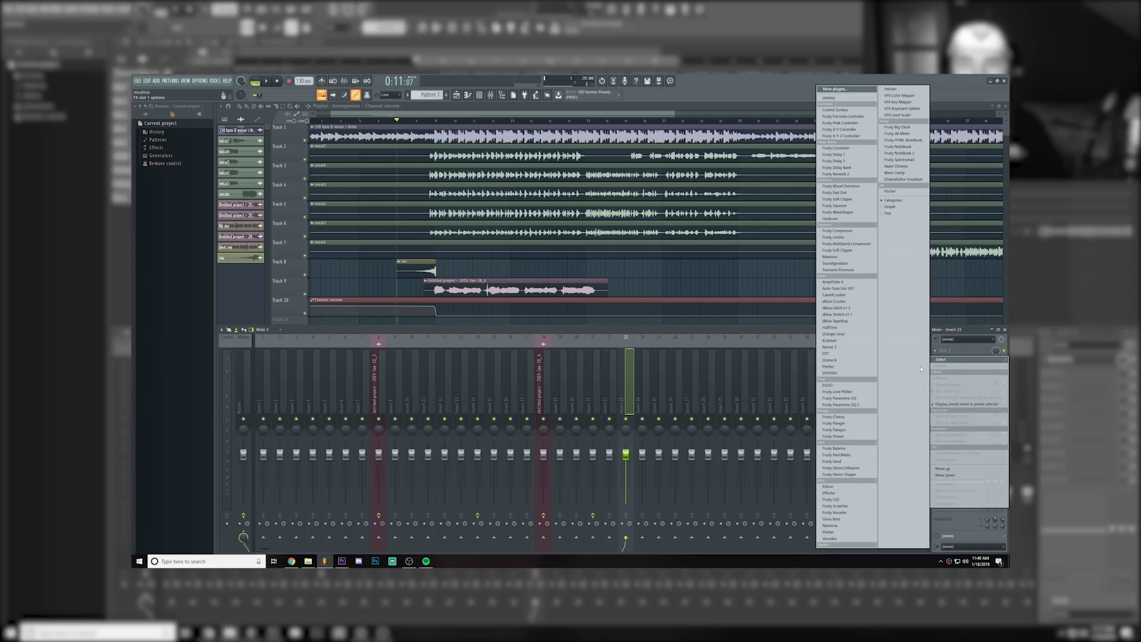
pyautogui.click(830, 526)
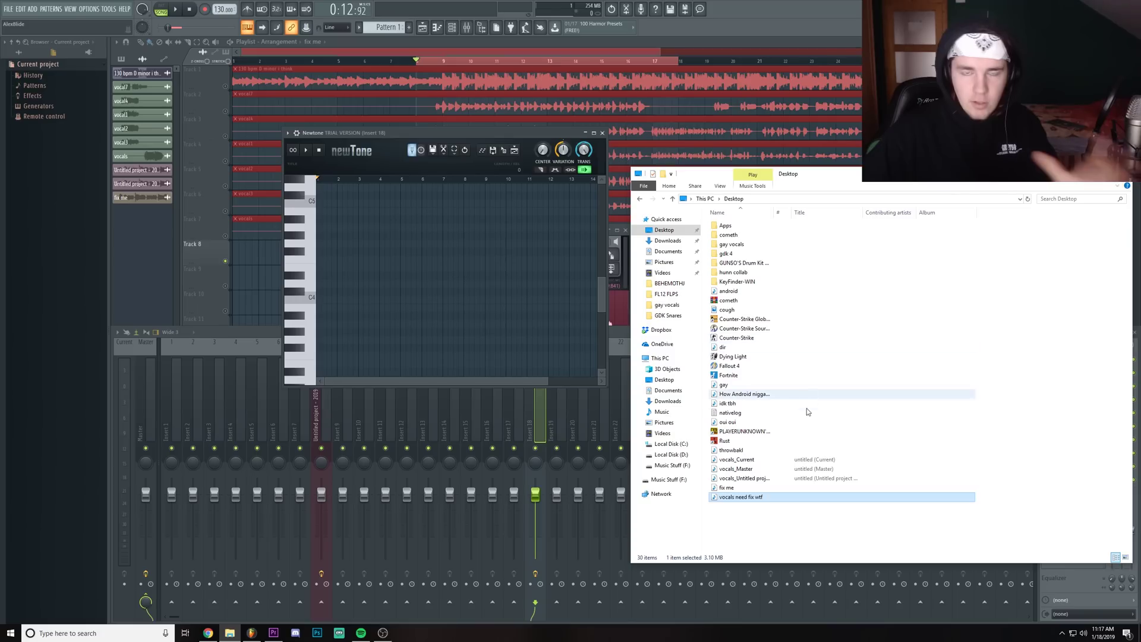
pyautogui.moveTo(741, 497); pyautogui.dragTo(395, 281)
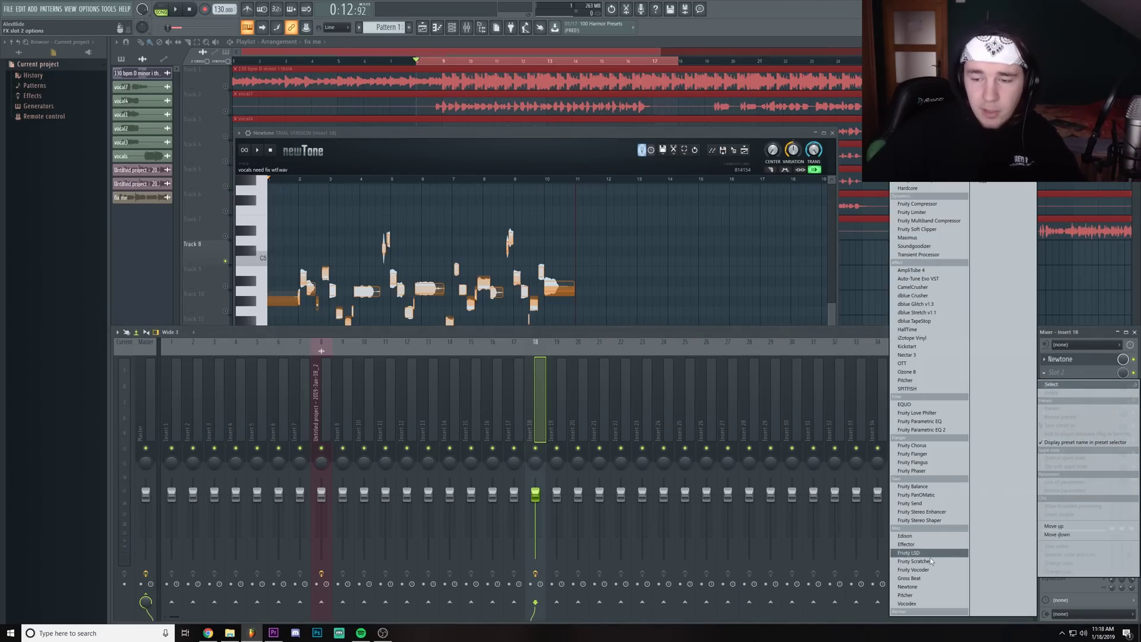
# Add Pitcher to the second effect slot, set its scale to D minor, and close its window.
pyautogui.click(919, 594)
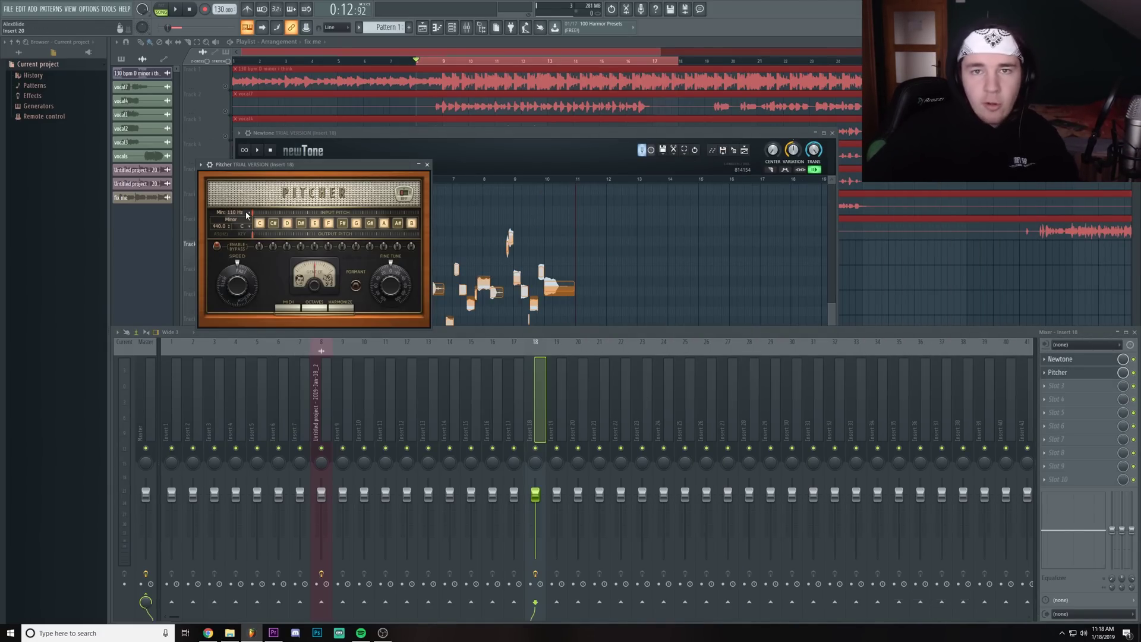
pyautogui.click(247, 228)
pyautogui.click(265, 197)
pyautogui.moveTo(373, 165); pyautogui.dragTo(363, 195)
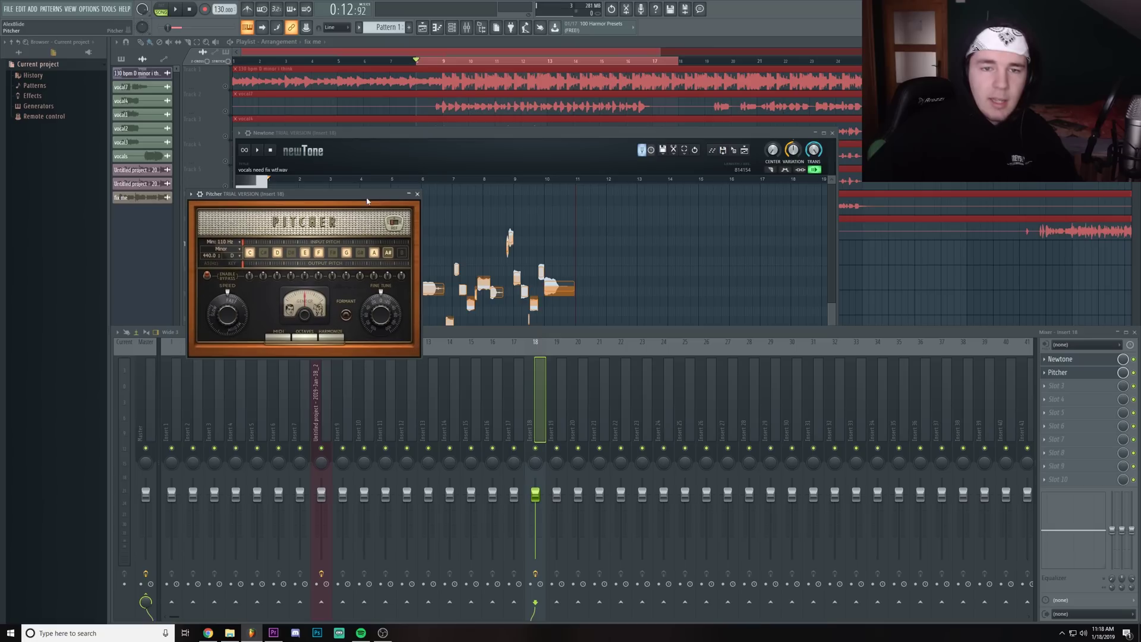
pyautogui.click(418, 194)
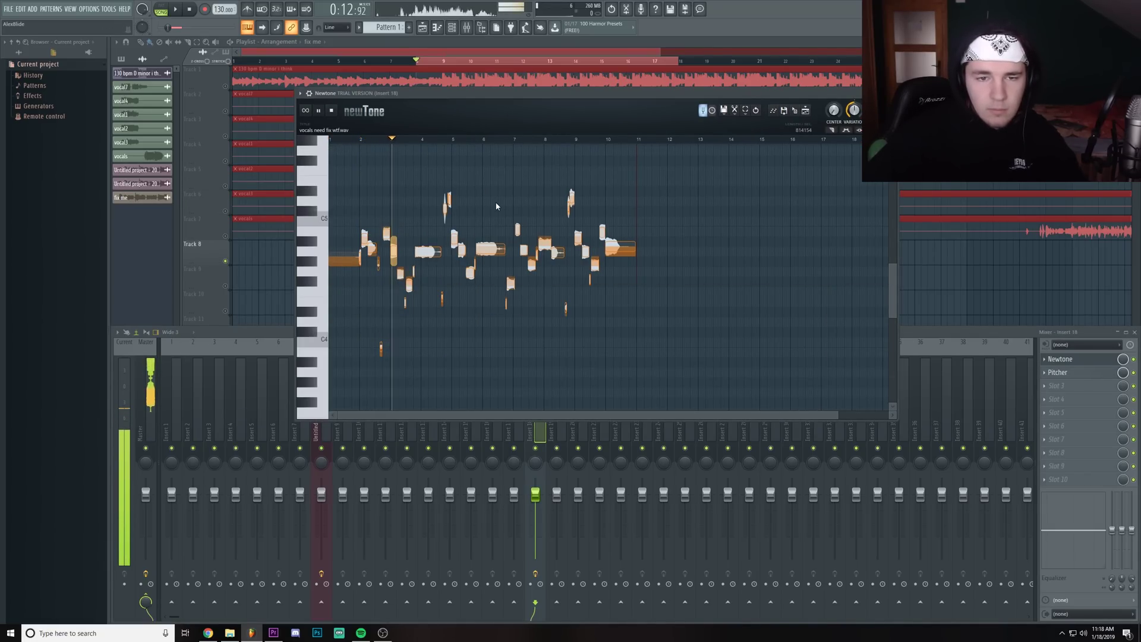
# Stop playback and turn Newtone's Center fully up and Variation nearly to zero for the whole vocal.
pyautogui.press('space')
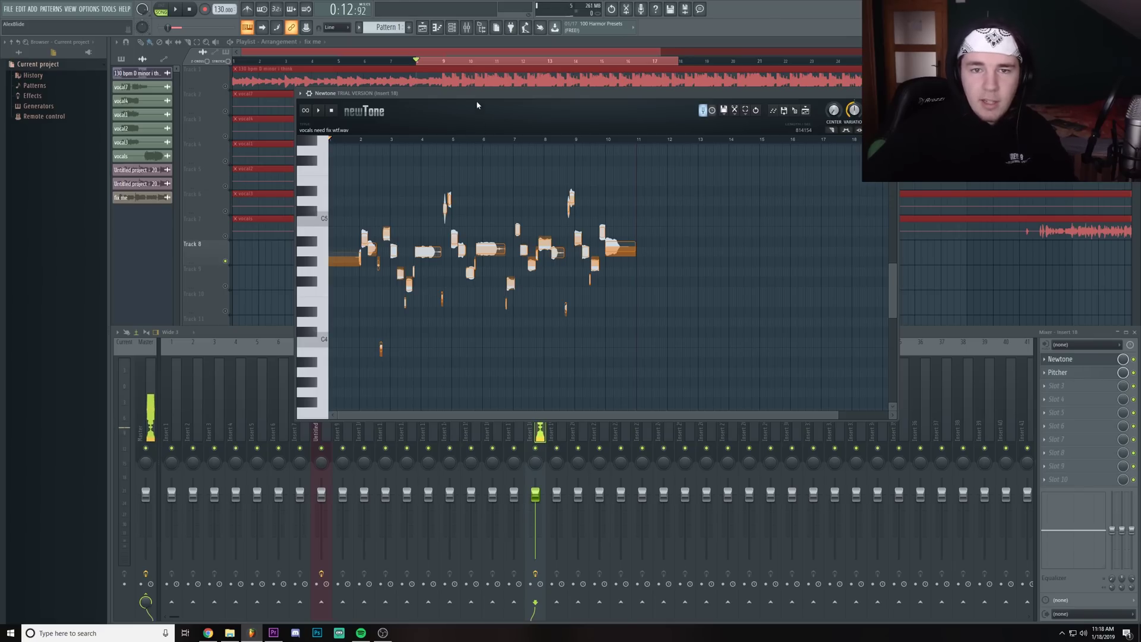
pyautogui.moveTo(473, 94); pyautogui.dragTo(405, 146)
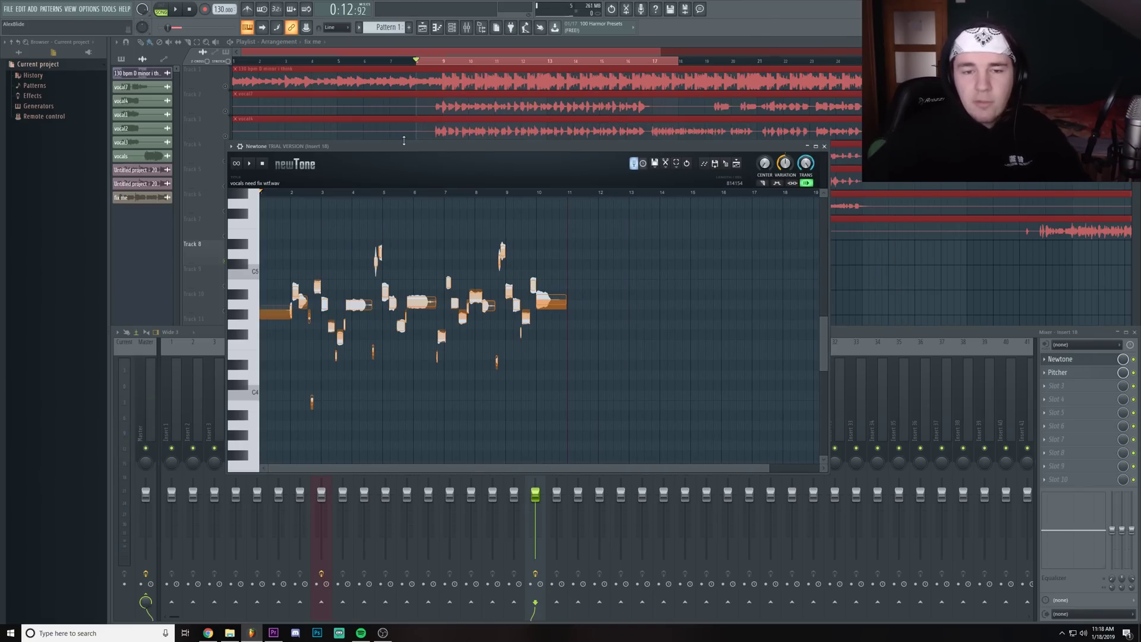
pyautogui.scroll(-2, 319, 283)
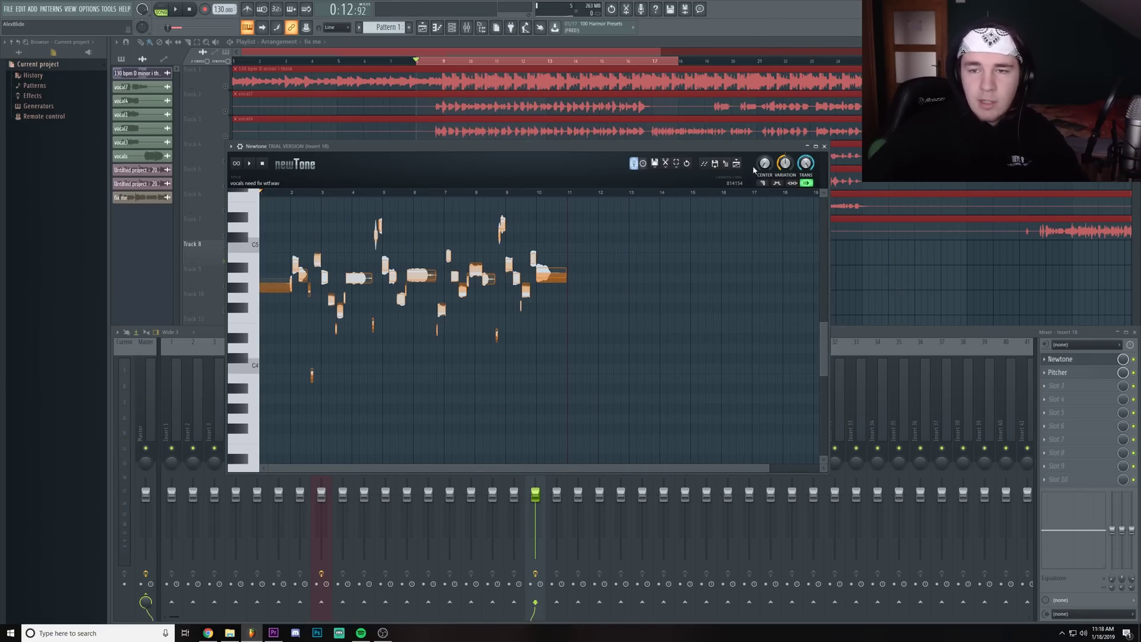
pyautogui.moveTo(765, 164); pyautogui.dragTo(765, 110)
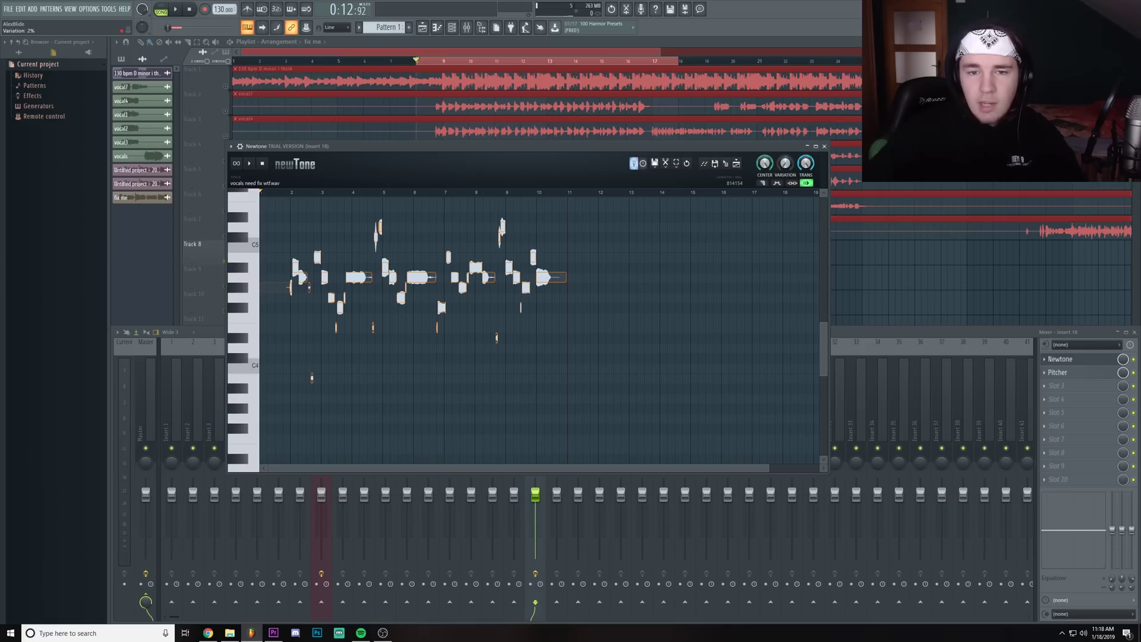
# Enlarge the Newtone editor and listen to the opening vocal phrase for off-key notes.
pyautogui.scroll(4, 354, 329)
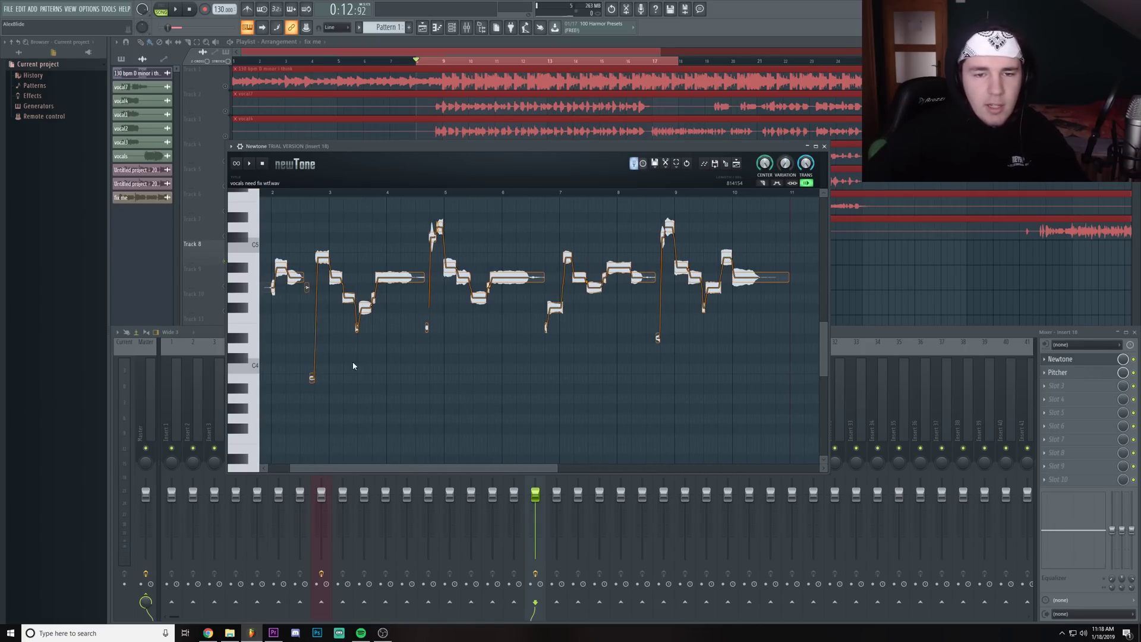
pyautogui.moveTo(379, 470); pyautogui.dragTo(356, 470)
pyautogui.scroll(3, 300, 364)
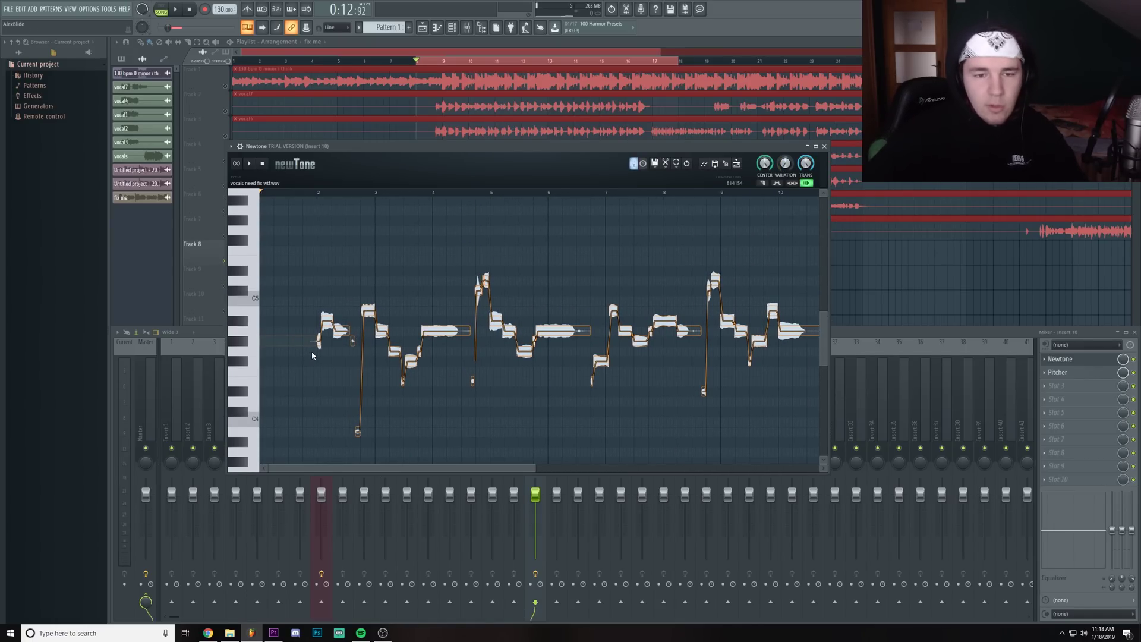
pyautogui.scroll(-1, 312, 352)
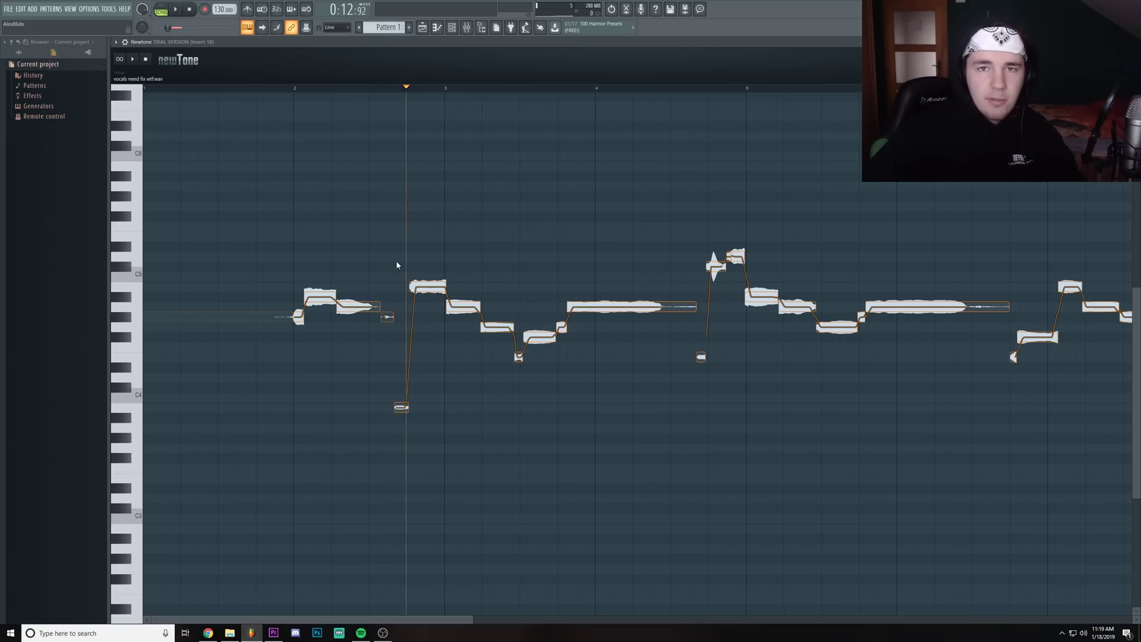
pyautogui.press('space')
pyautogui.press('space')
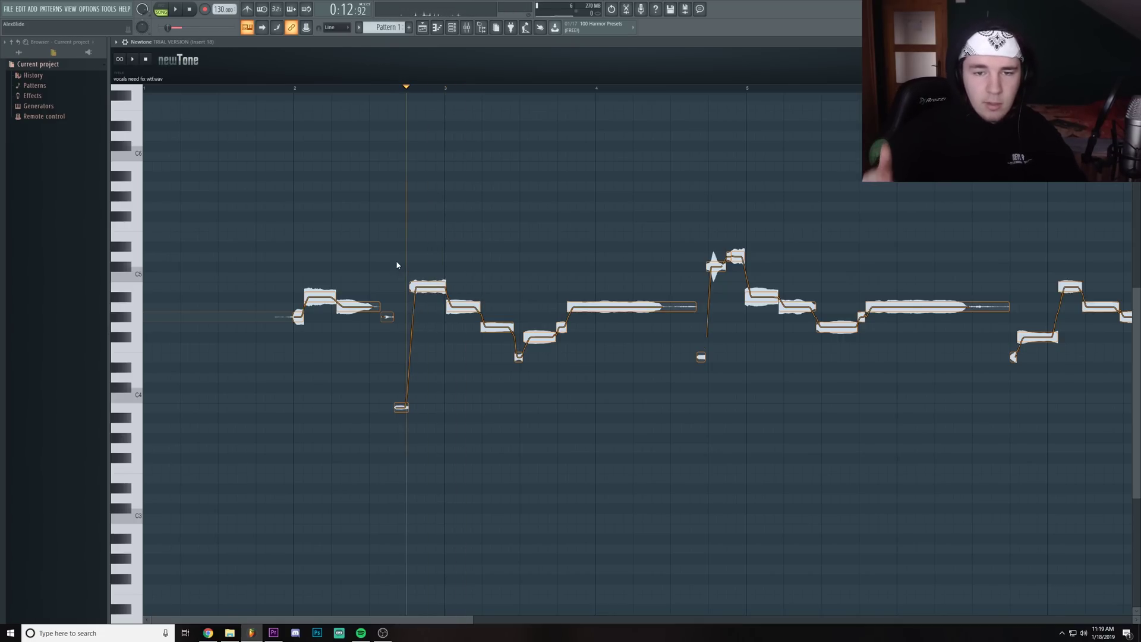
# Audition the B4 note just before bar 3 and raise it one semitone to C5 in Newtone.
pyautogui.click(433, 287)
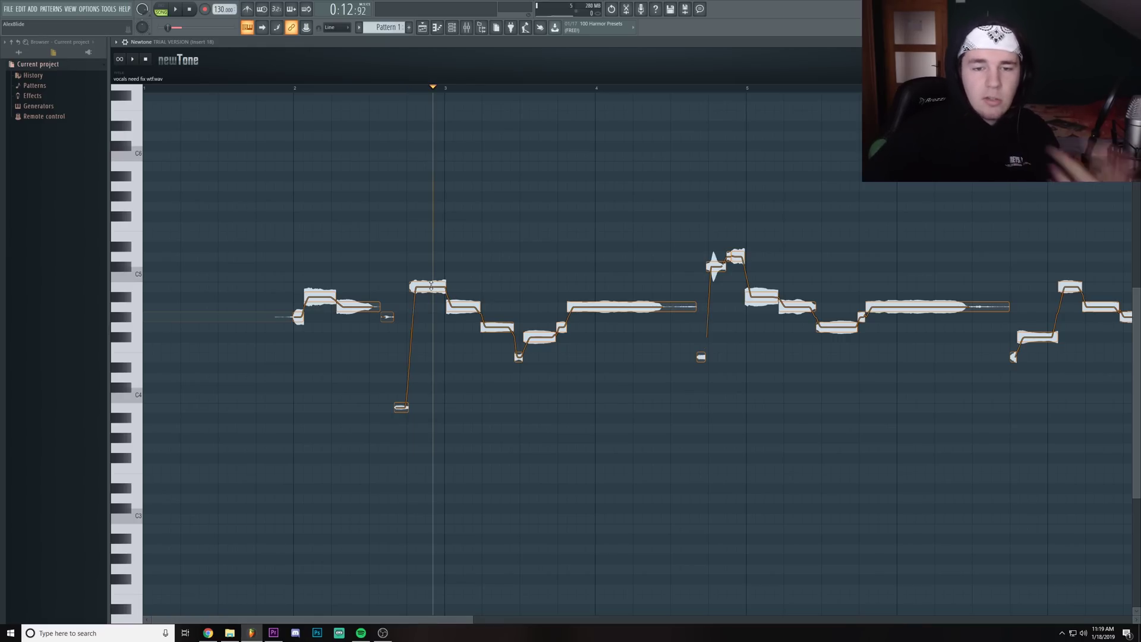
pyautogui.click(283, 251)
pyautogui.press('space')
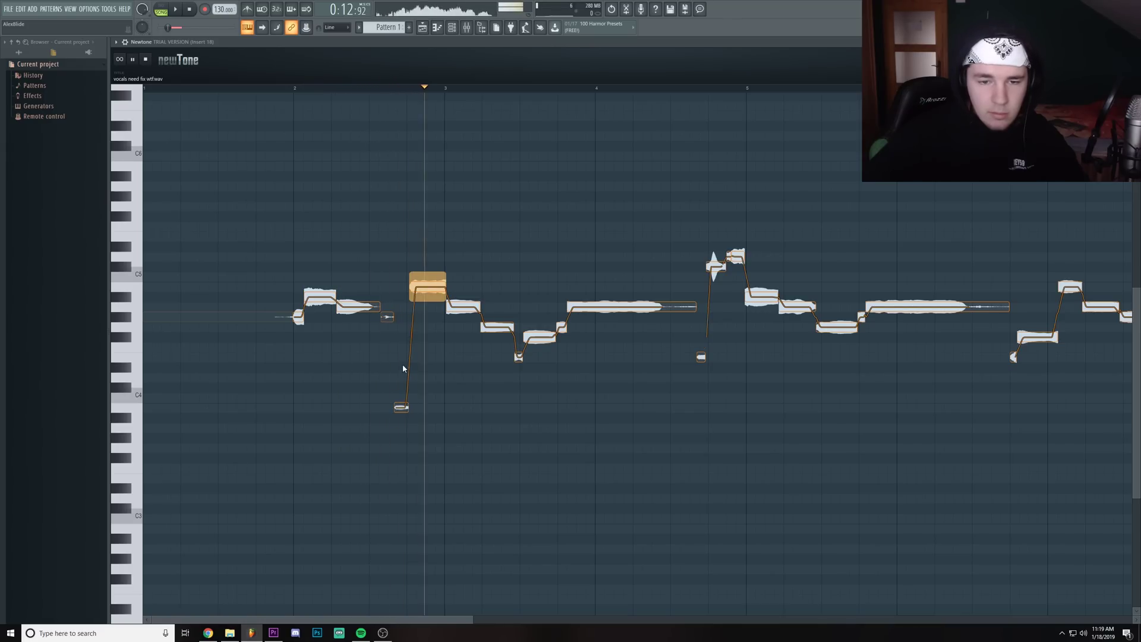
pyautogui.press('space')
pyautogui.moveTo(420, 300); pyautogui.dragTo(420, 291)
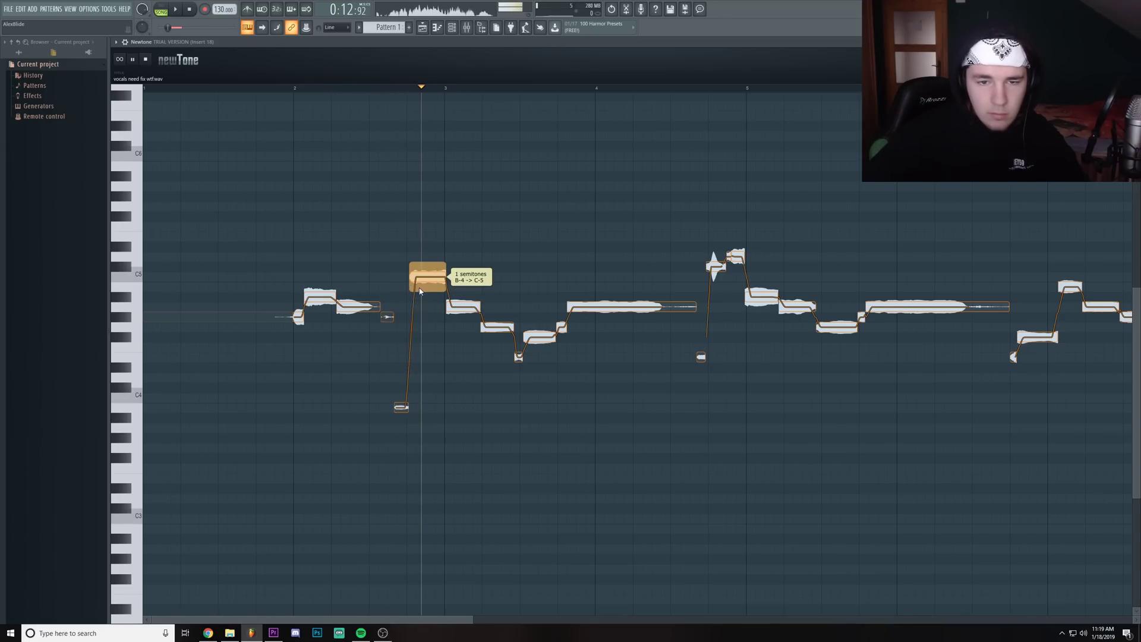
pyautogui.press('space')
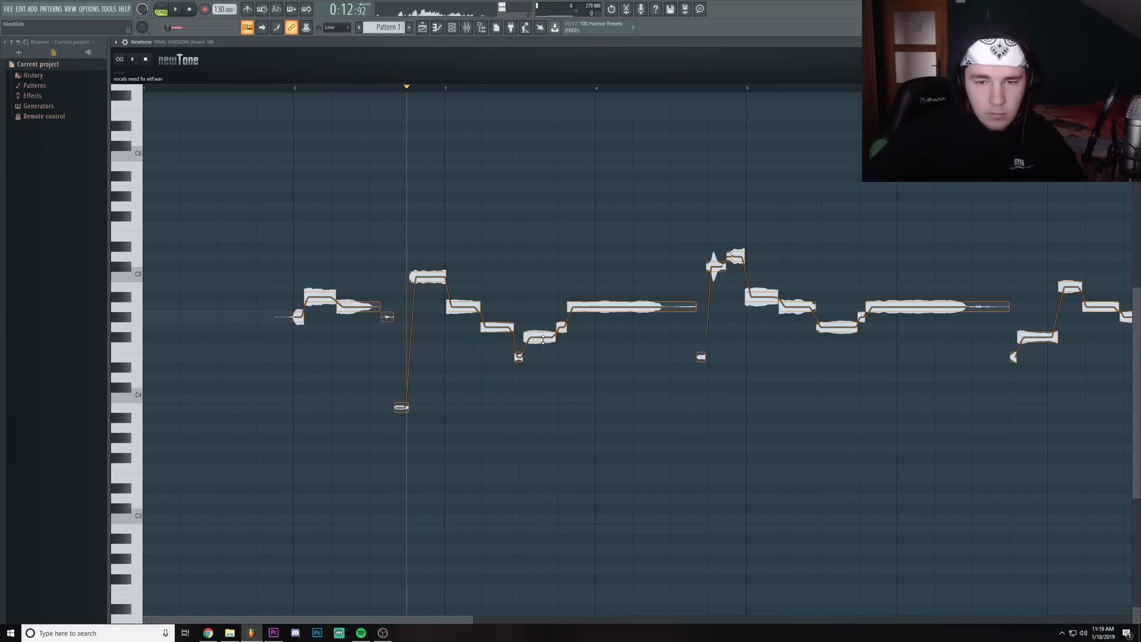
# Raise the F#4 note in the second half of bar 3 and the B4 note just before bar 10 by one semitone each.
pyautogui.moveTo(543, 339); pyautogui.dragTo(542, 330)
pyautogui.press('space')
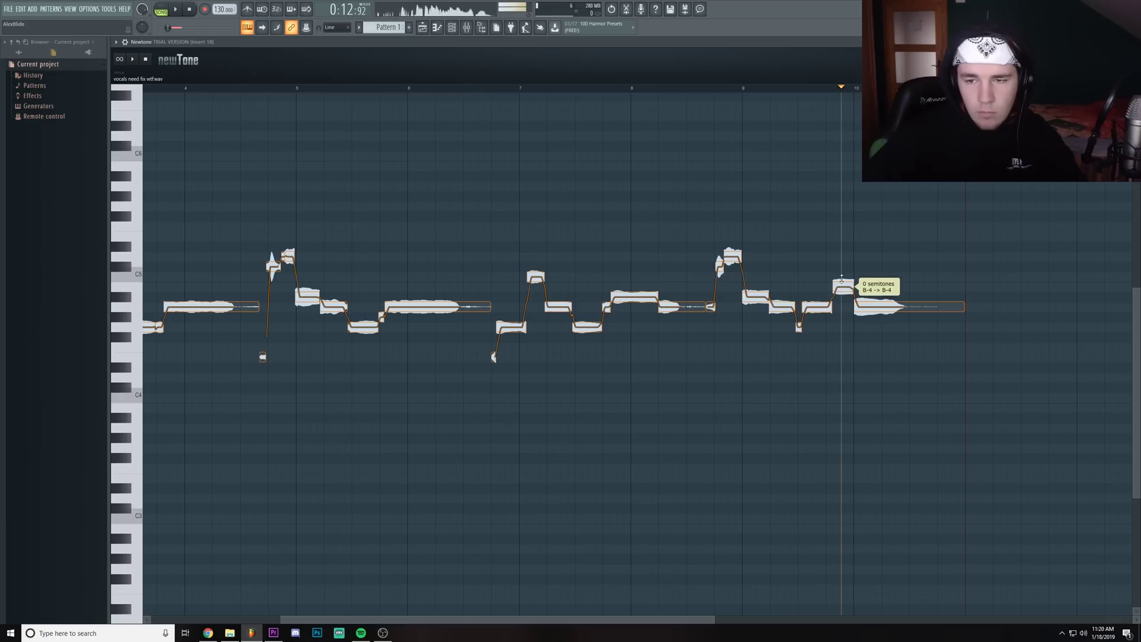
pyautogui.moveTo(852, 308); pyautogui.dragTo(853, 298)
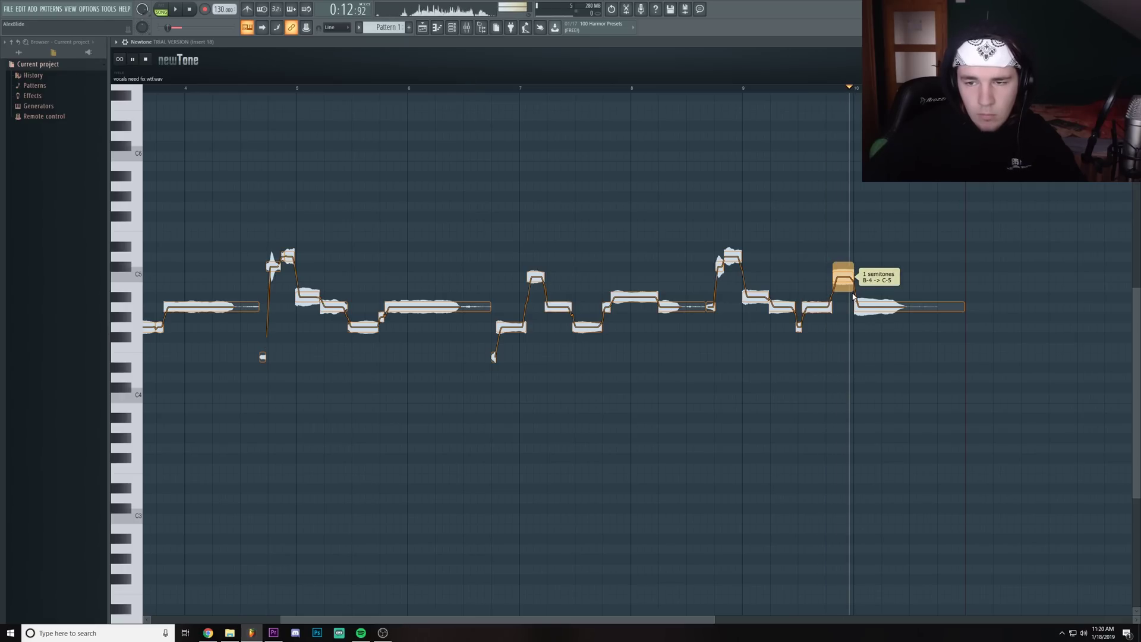
pyautogui.scroll(-3, 449, 183)
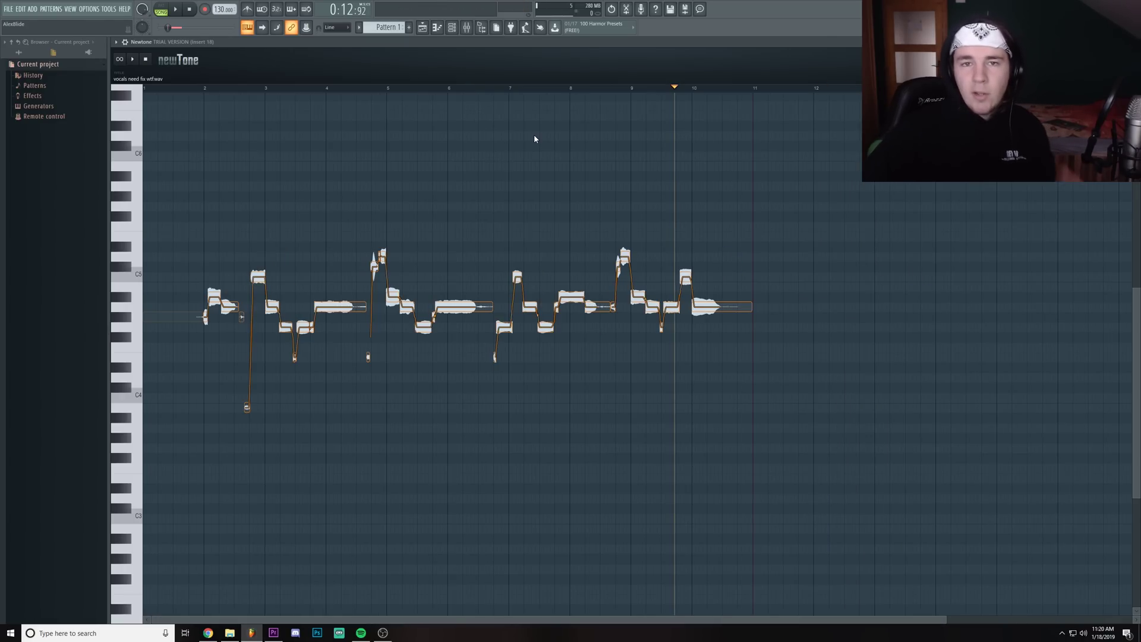
# Add Edison to the last effect slot of the mixer track that holds Newtone and Pitcher.
pyautogui.click(467, 28)
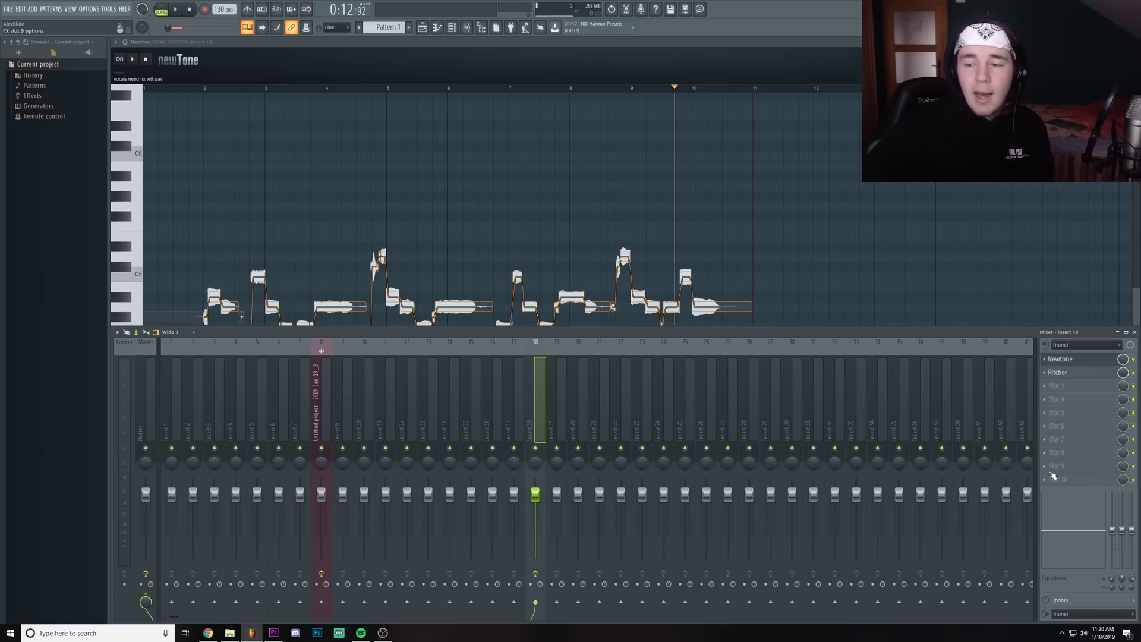
pyautogui.click(1052, 475)
pyautogui.click(927, 306)
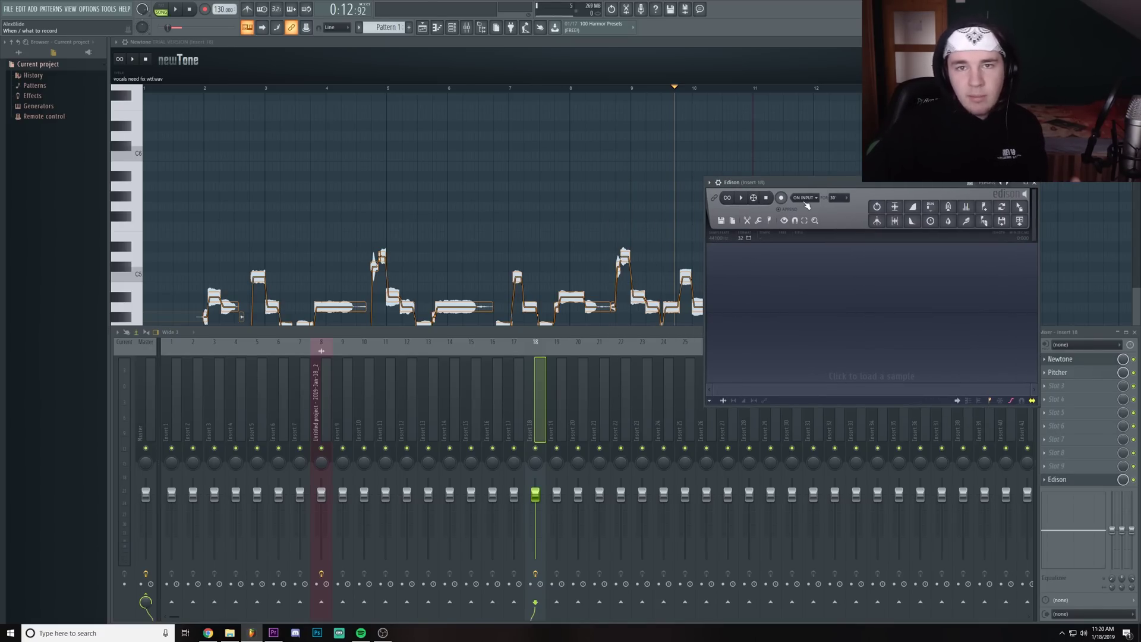
# Record the corrected vocal into Edison while playing it in Newtone from the start to the end.
pyautogui.click(781, 198)
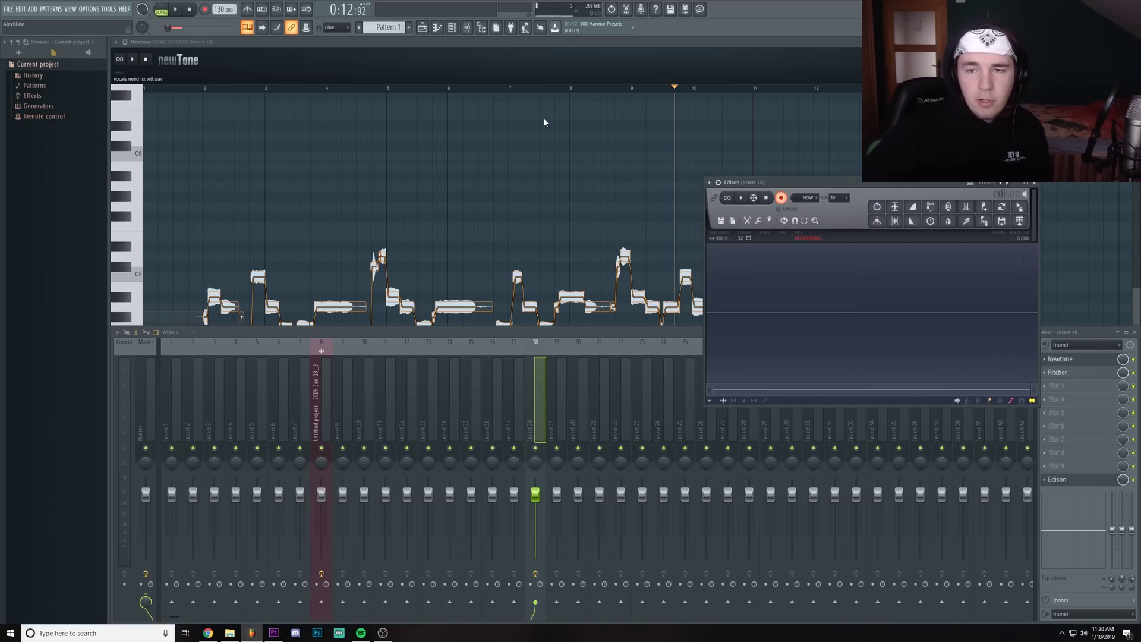
pyautogui.click(148, 60)
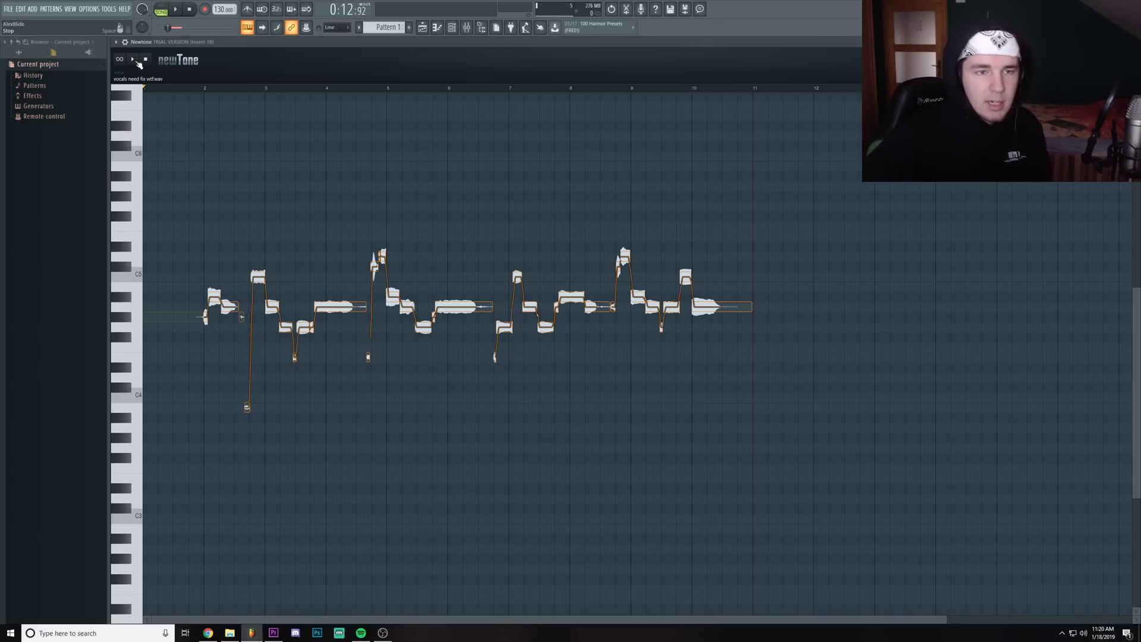
pyautogui.click(136, 61)
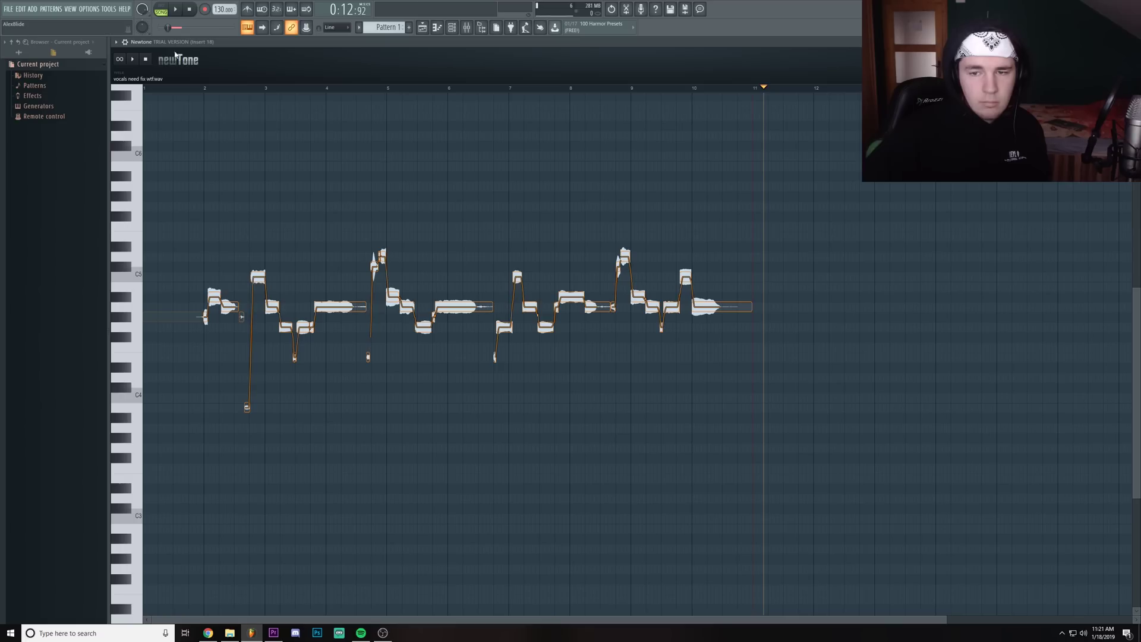
# Send the Edison recording to the playlist as an audio clip, align its first word with bar 9 on Track 9 and unmute that track.
pyautogui.click(466, 28)
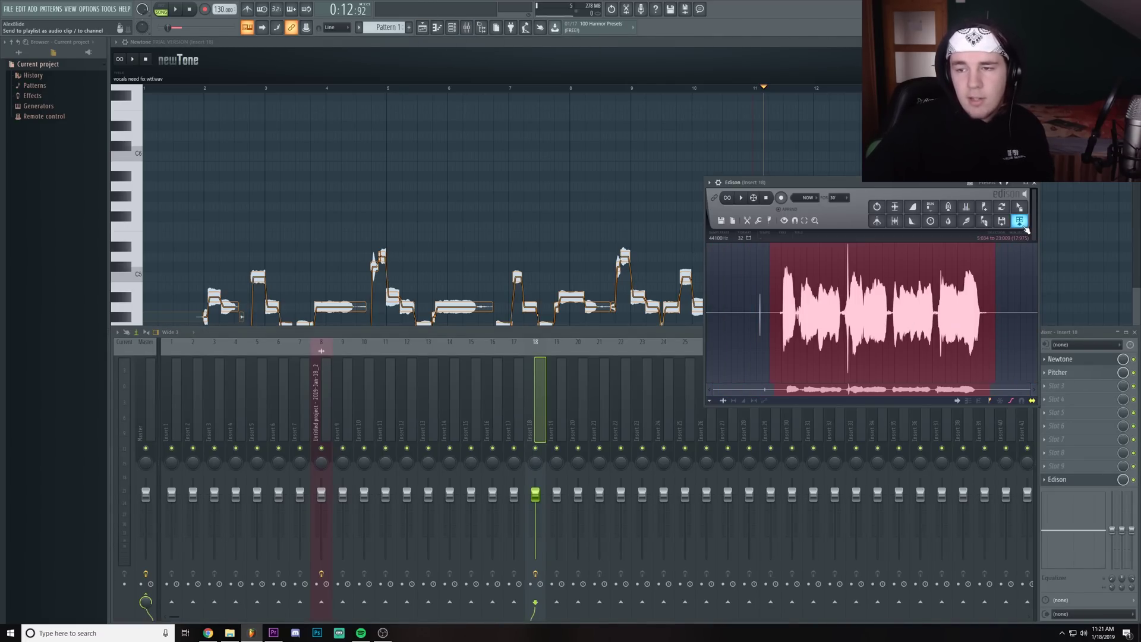
pyautogui.click(422, 28)
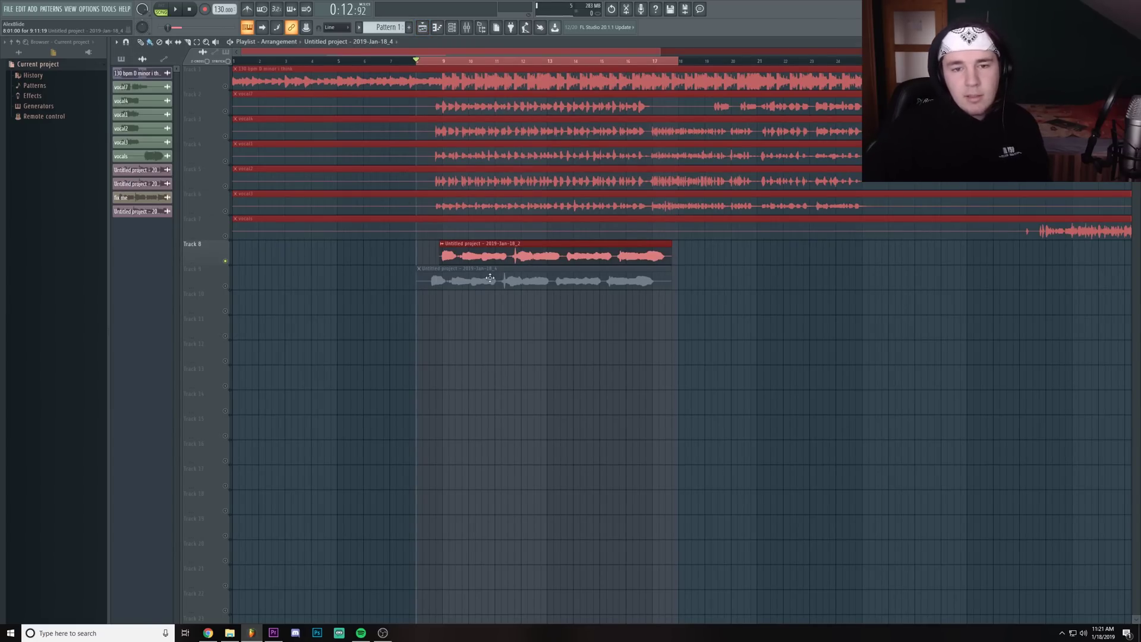
pyautogui.scroll(5, 439, 64)
pyautogui.moveTo(471, 281); pyautogui.dragTo(512, 281)
pyautogui.click(224, 285)
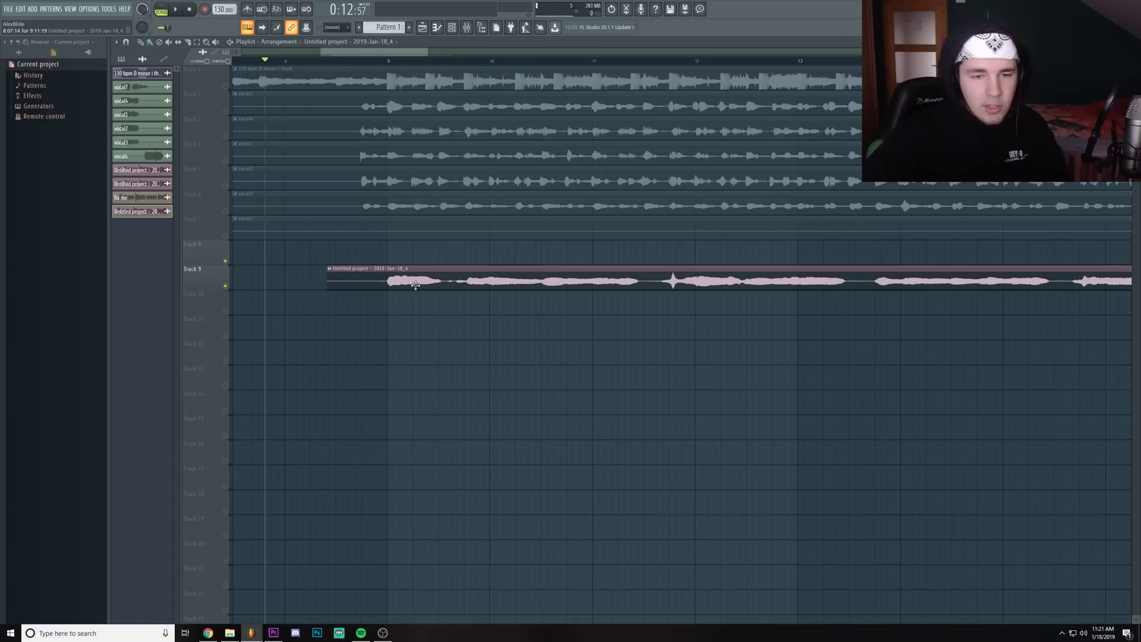
# Route the new vocal clip to mixer track 14, add Fruity Parametric EQ 2 and Fruity Reeverb 2, and close their windows.
pyautogui.doubleClick(415, 283)
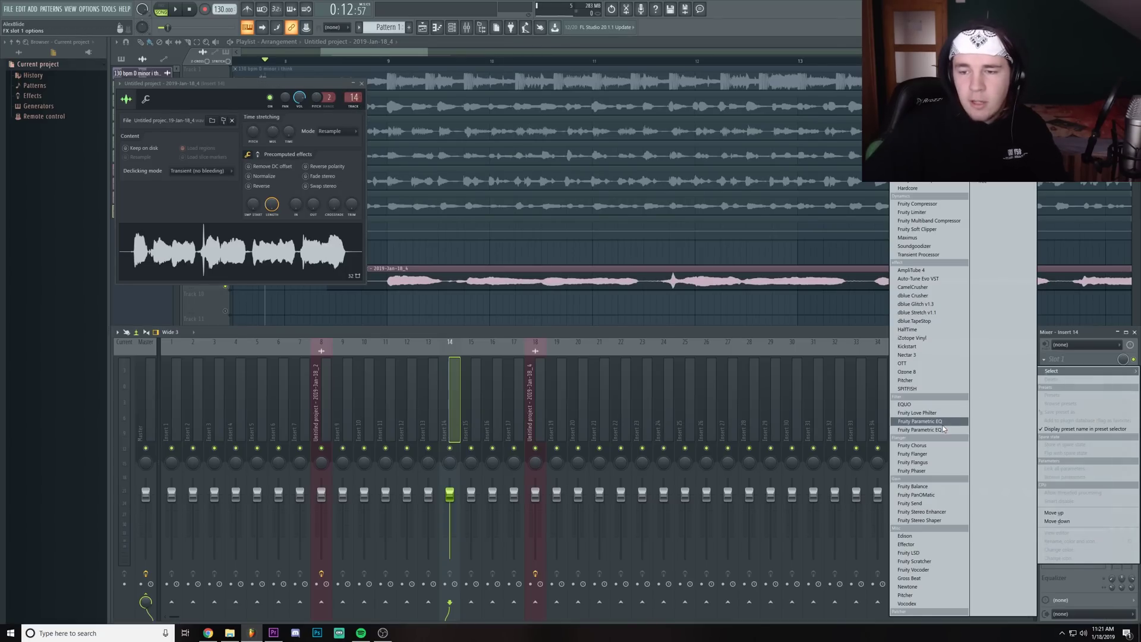
pyautogui.click(947, 430)
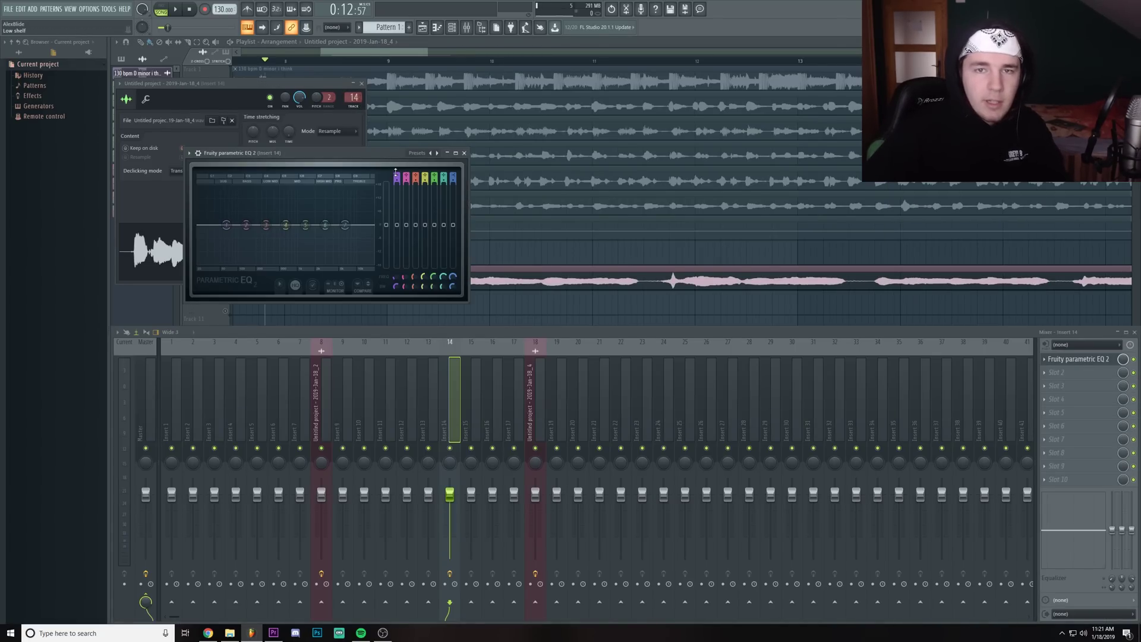
pyautogui.moveTo(396, 172); pyautogui.dragTo(395, 174)
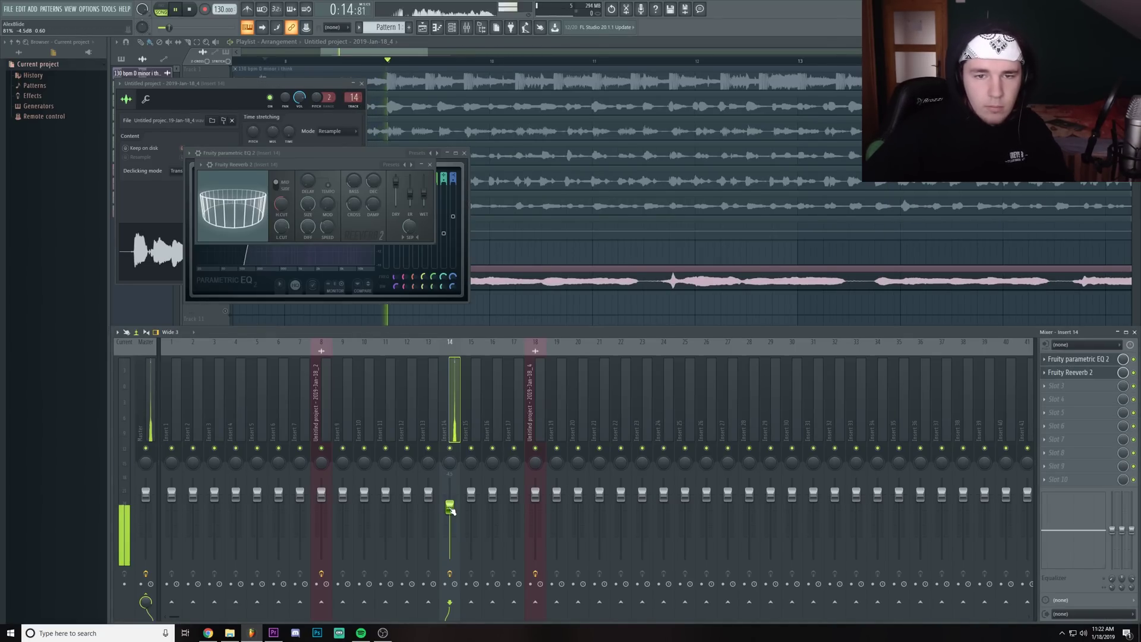
pyautogui.click(430, 165)
pyautogui.click(464, 153)
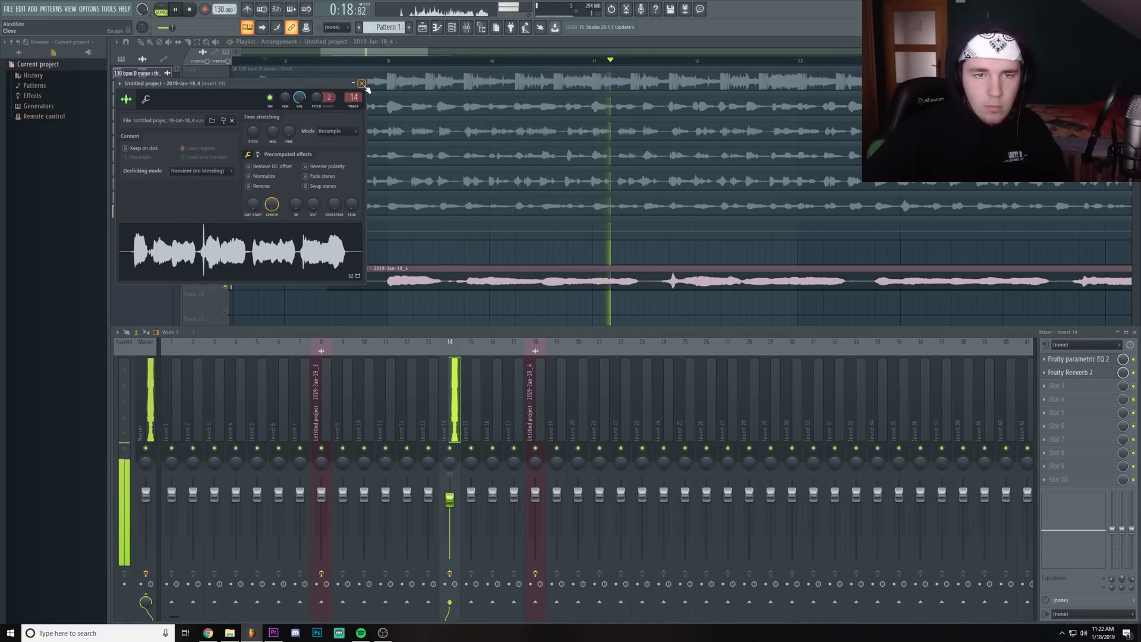
pyautogui.click(362, 84)
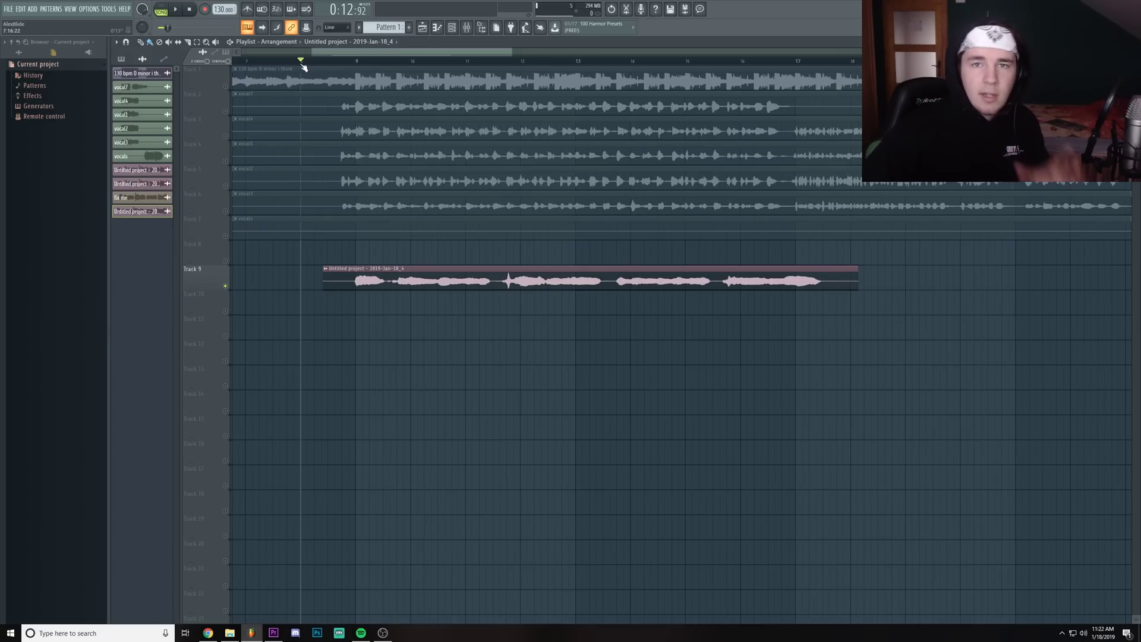
# Play the opening of the Track 9 vocal at bar 9 to locate its first word.
pyautogui.scroll(5, 302, 60)
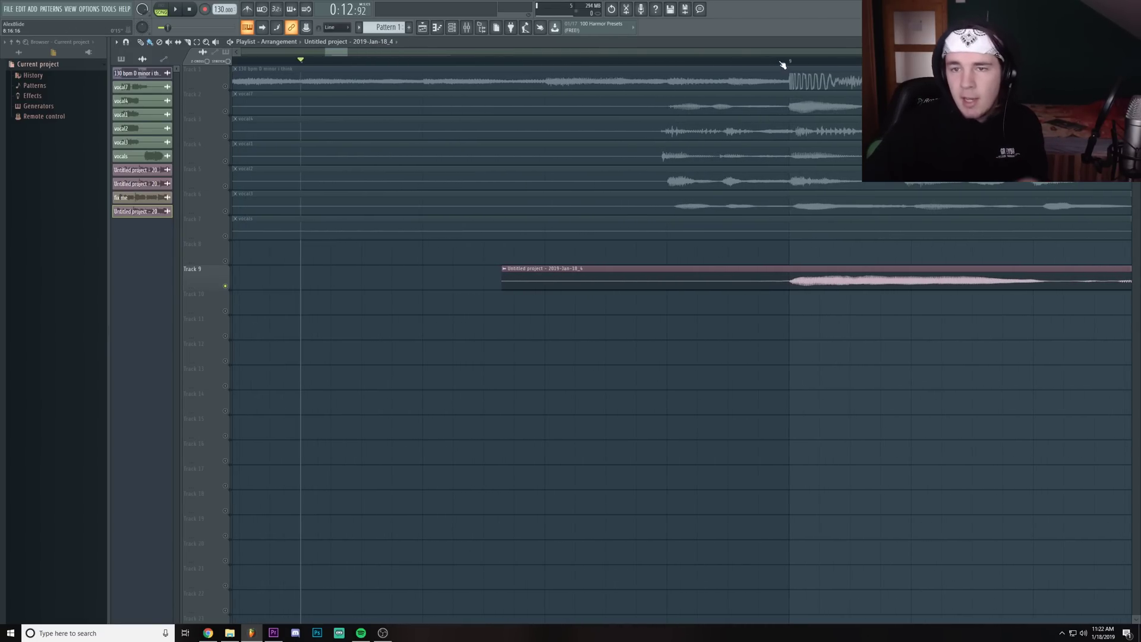
pyautogui.moveTo(783, 61)
pyautogui.mouseDown()
pyautogui.moveTo(546, 59)
pyautogui.moveTo(785, 64)
pyautogui.mouseUp()
pyautogui.press('space')
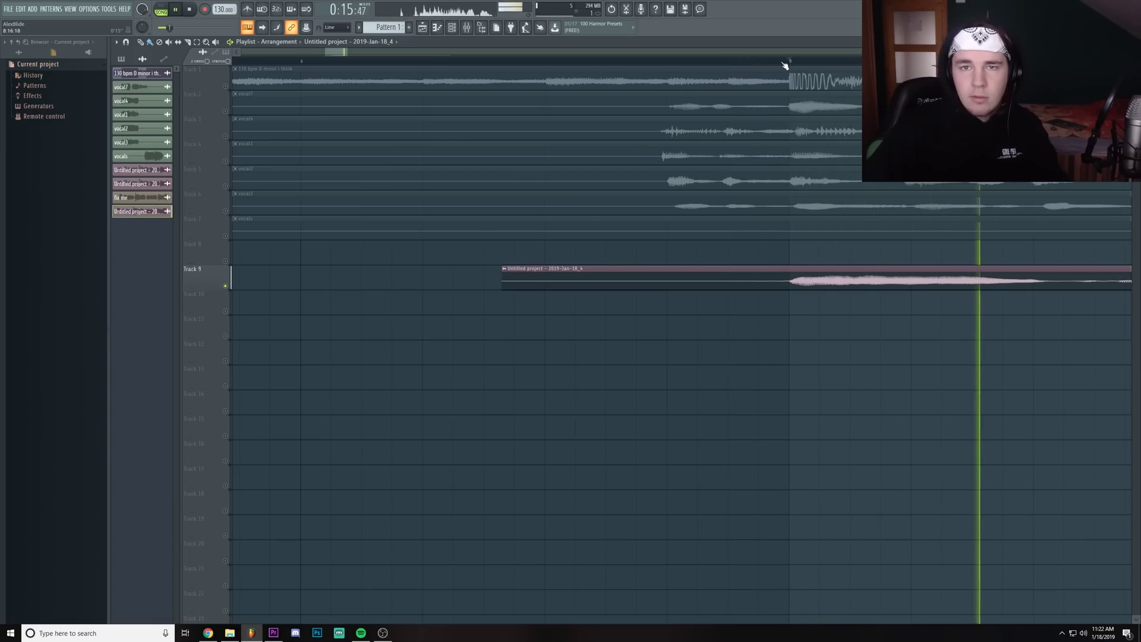
pyautogui.press('space')
pyautogui.scroll(-8, 786, 65)
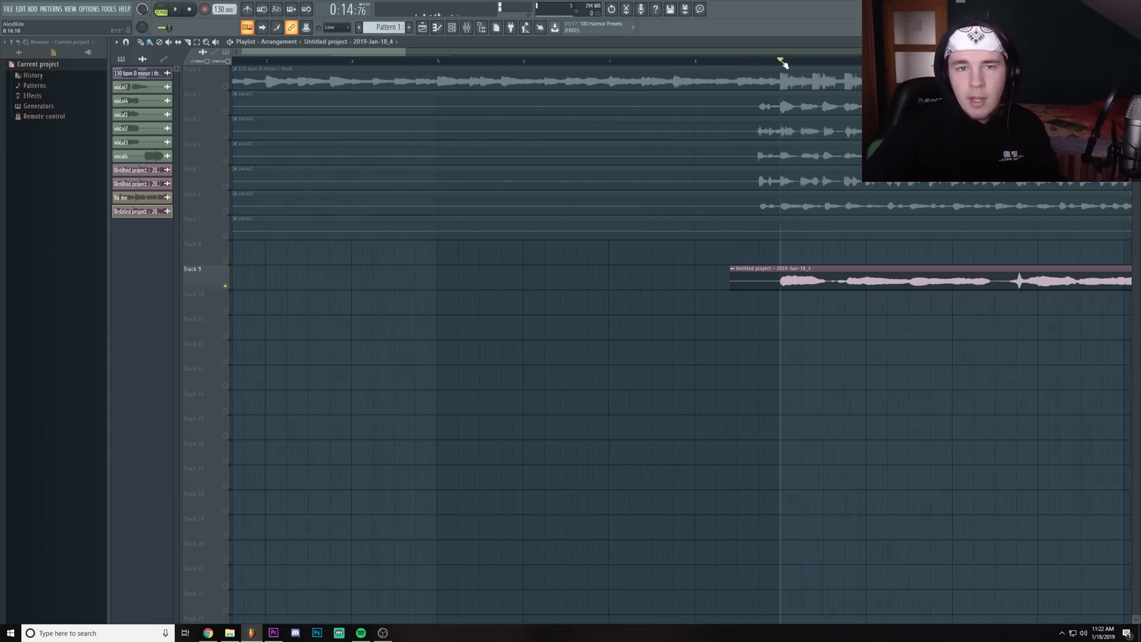
# Bypass the effects on mixer track 14 so the vocal plays dry.
pyautogui.click(467, 27)
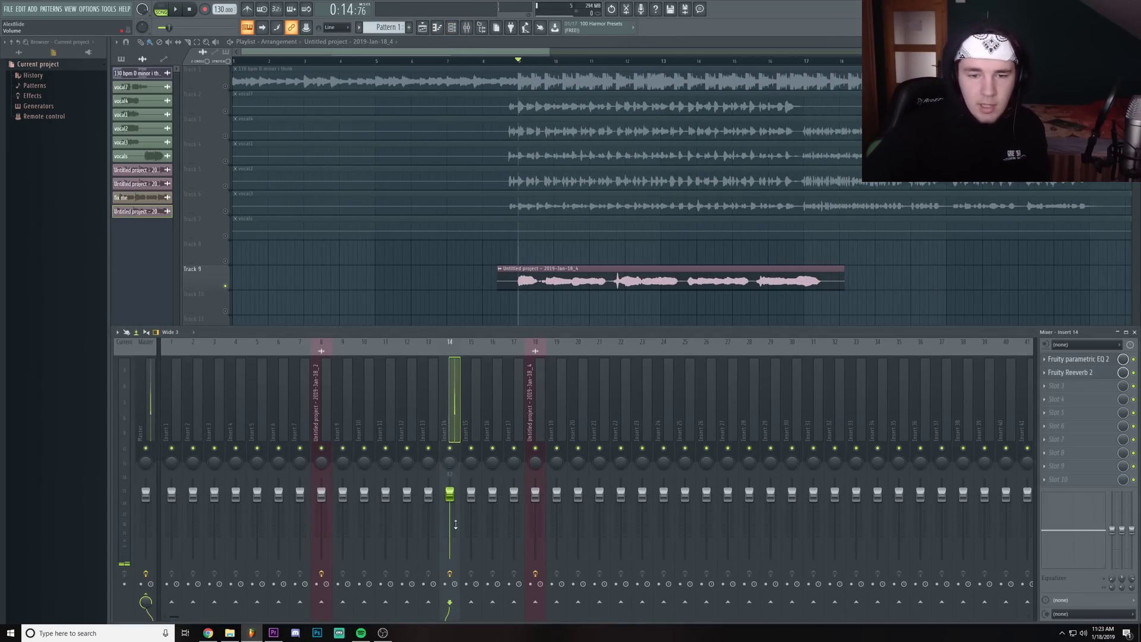
pyautogui.rightClick(453, 495)
pyautogui.click(463, 494)
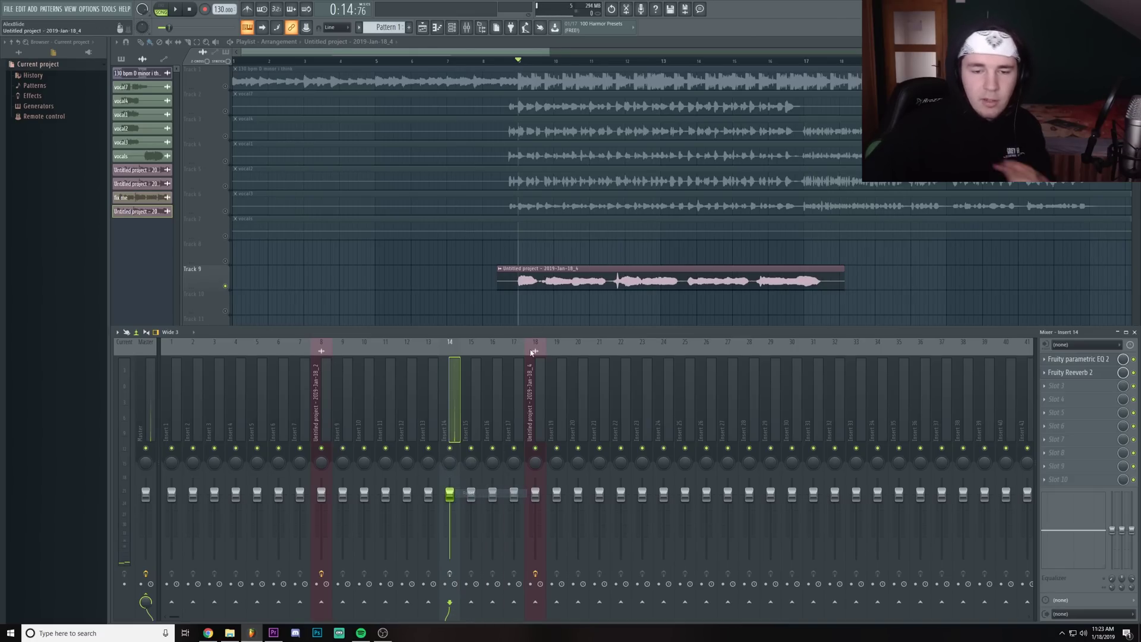
pyautogui.scroll(-4, 574, 57)
pyautogui.press('F9')
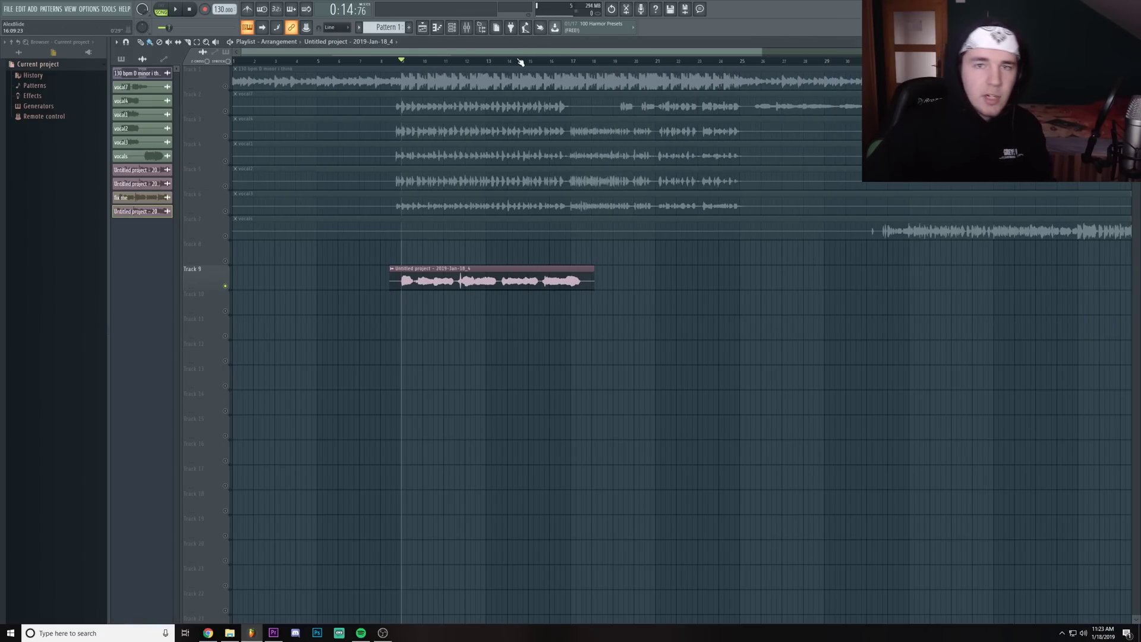
# Select the time range around the Track 9 vocal and render it as a new audio clip named revb me.
pyautogui.moveTo(599, 62); pyautogui.dragTo(394, 70)
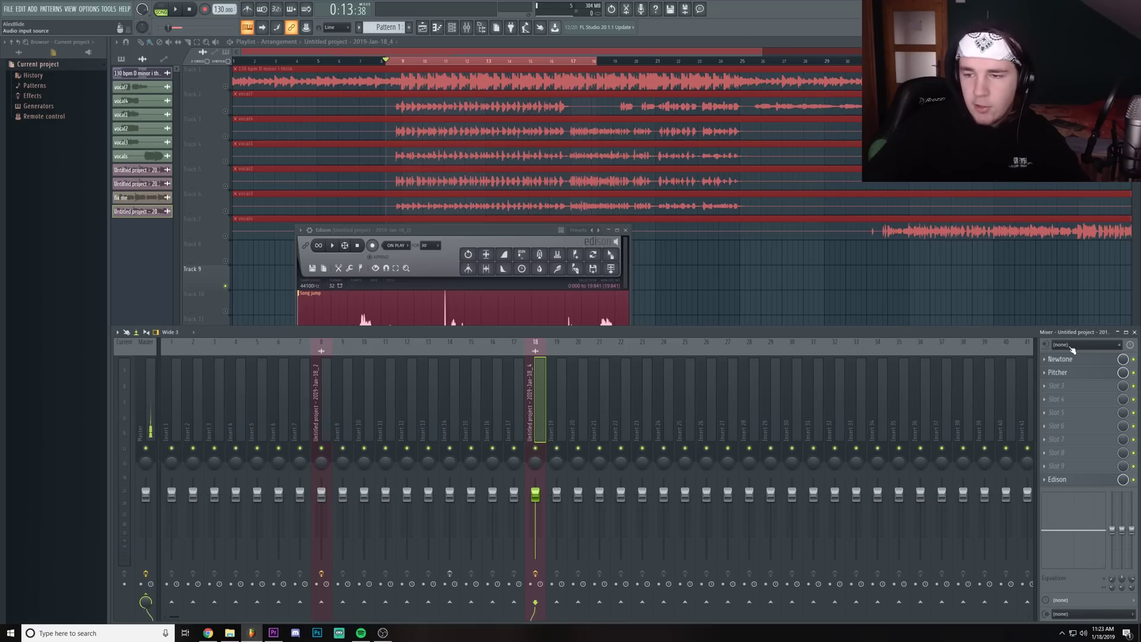
pyautogui.click(1045, 360)
pyautogui.click(1052, 381)
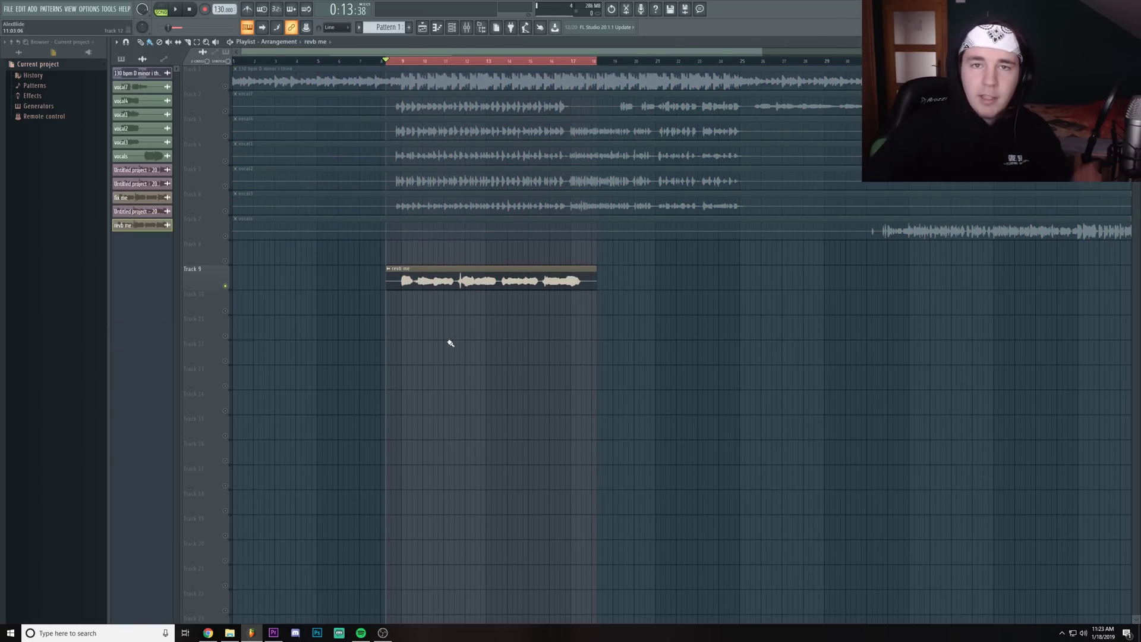
# Reverse the revb me clip in its channel settings.
pyautogui.doubleClick(433, 277)
pyautogui.scroll(6, 481, 61)
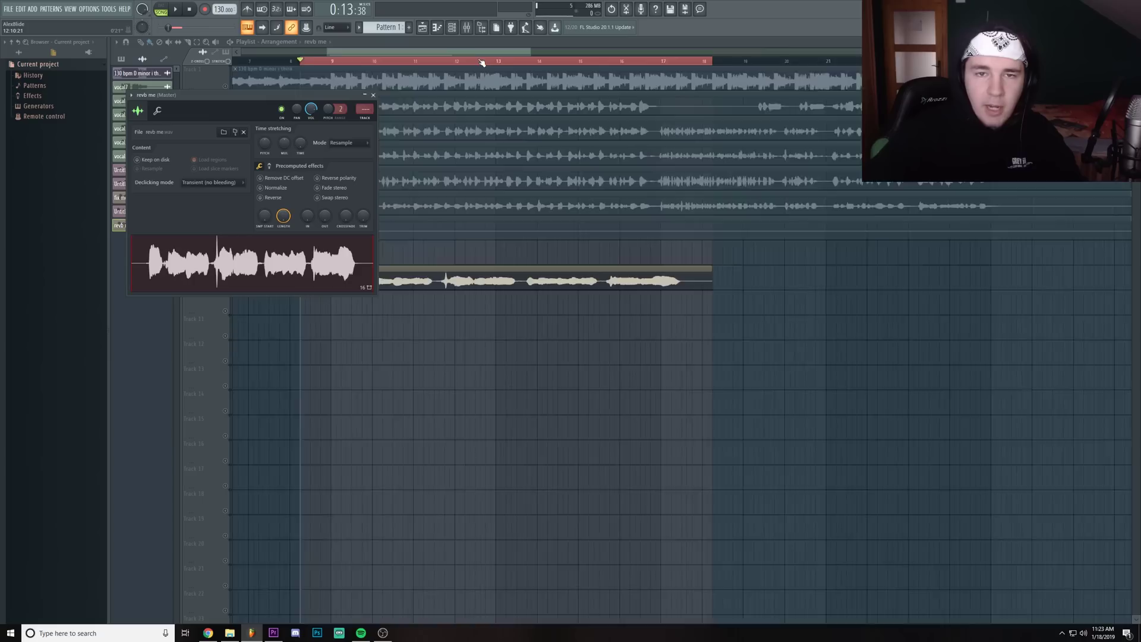
pyautogui.moveTo(448, 54); pyautogui.dragTo(410, 55)
pyautogui.scroll(-2, 415, 64)
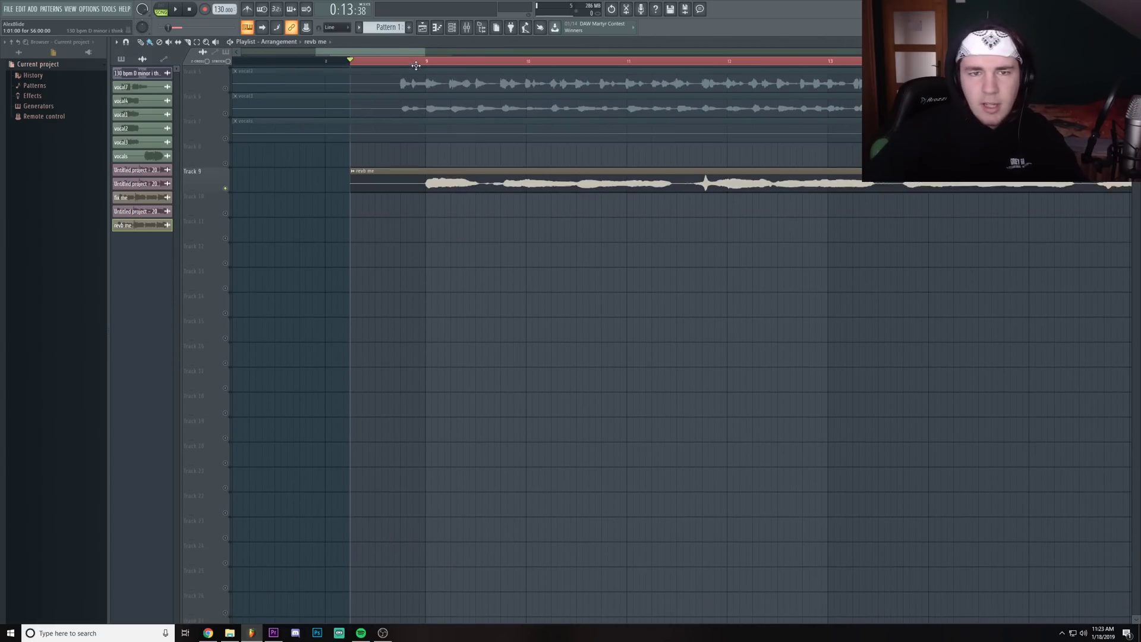
pyautogui.scroll(-3, 418, 66)
pyautogui.scroll(-3, 419, 68)
pyautogui.doubleClick(449, 170)
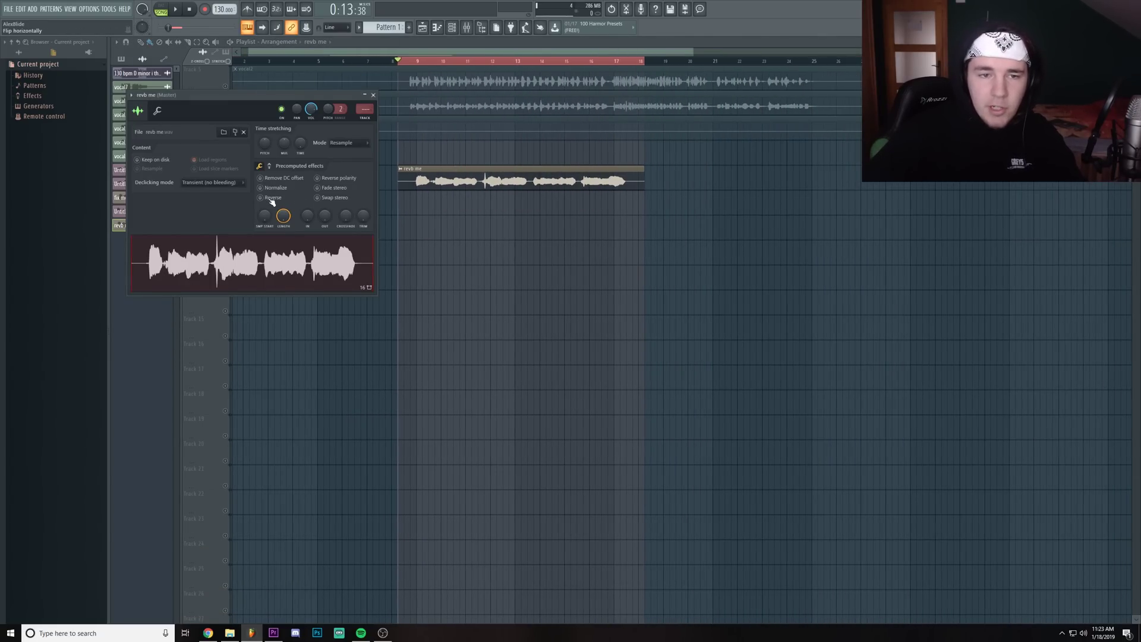
pyautogui.click(271, 200)
# Route the revb me clip to mixer track 21 and add Fruity Reeverb 2 to its first effect slot.
pyautogui.click(466, 28)
pyautogui.click(1044, 359)
pyautogui.moveTo(1052, 371)
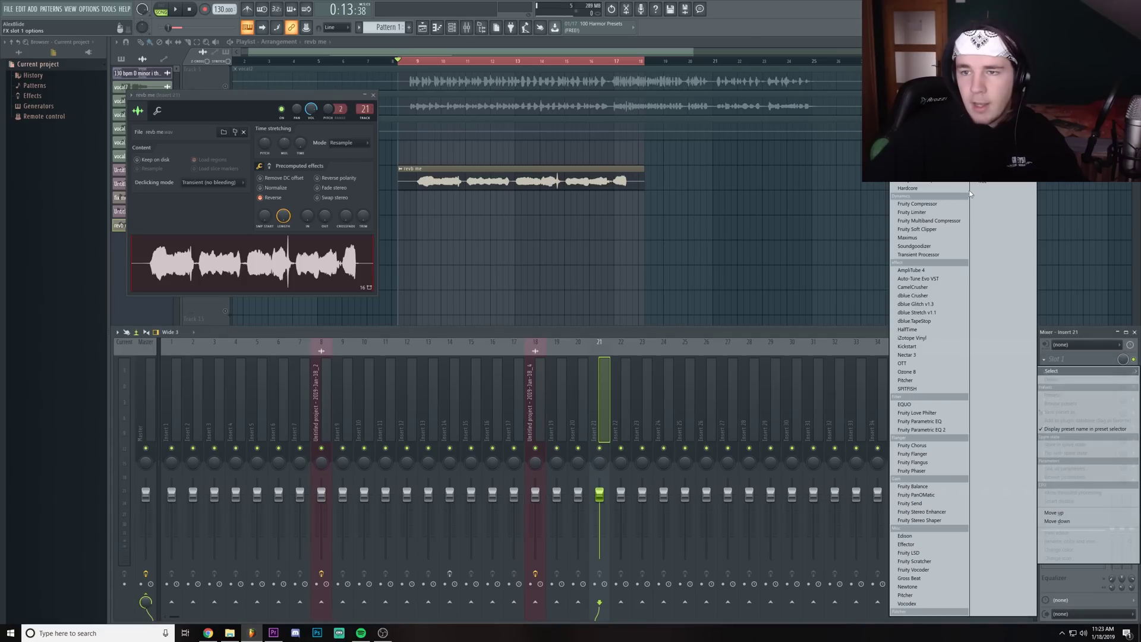
pyautogui.click(915, 139)
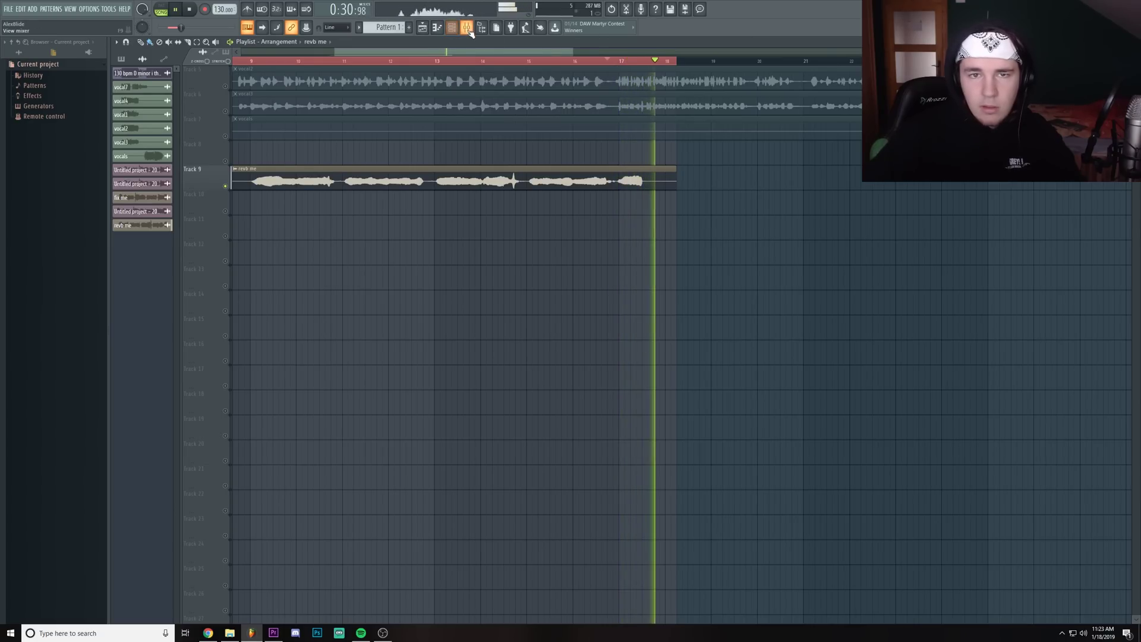
# Stop playback and create an automation clip for the Fruity Reeverb 2 mix level on mixer track 21.
pyautogui.click(467, 28)
pyautogui.press('space')
pyautogui.rightClick(1123, 359)
pyautogui.click(1077, 421)
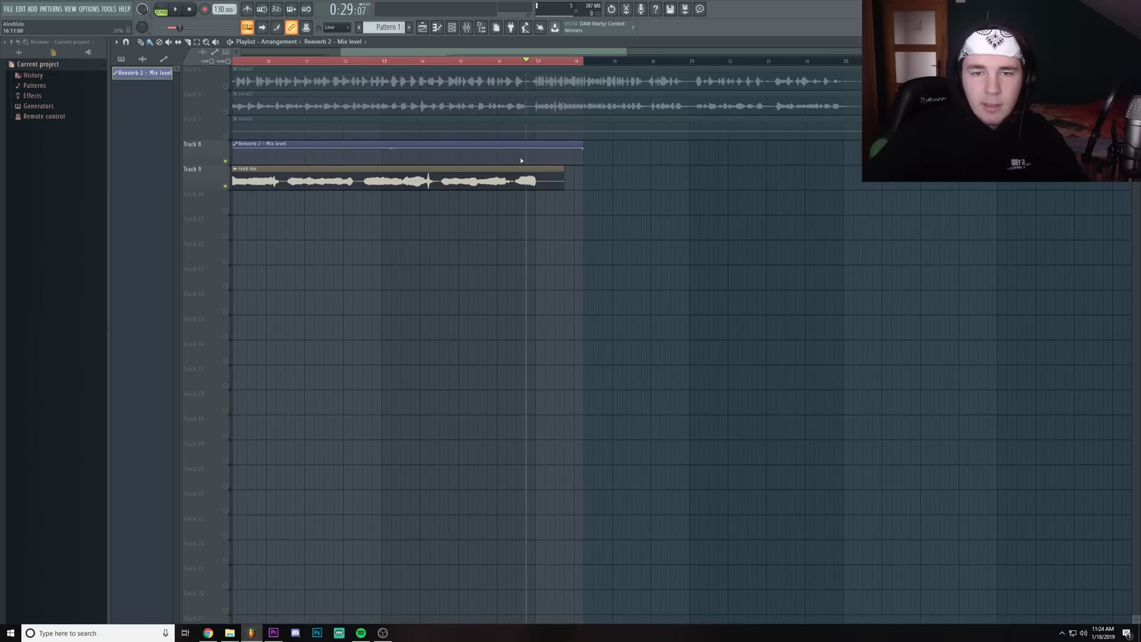
# Shape the Reeverb 2 mix-level automation to stay low, curve up to full at bar 17 and fall away by bar 19.
pyautogui.rightClick(518, 158)
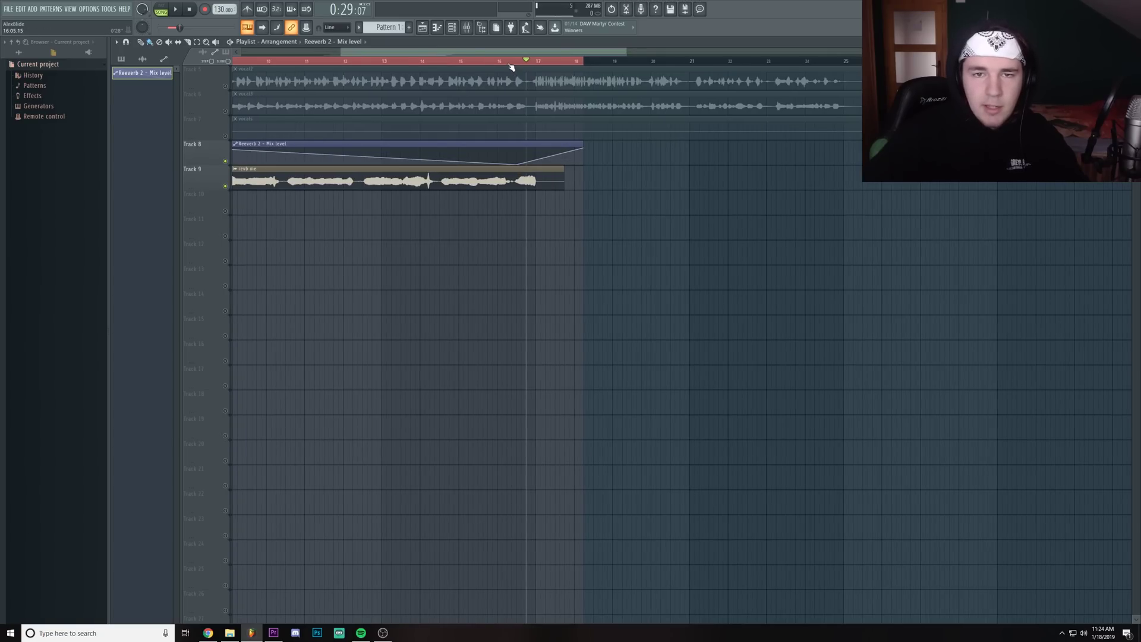
pyautogui.scroll(-3, 512, 67)
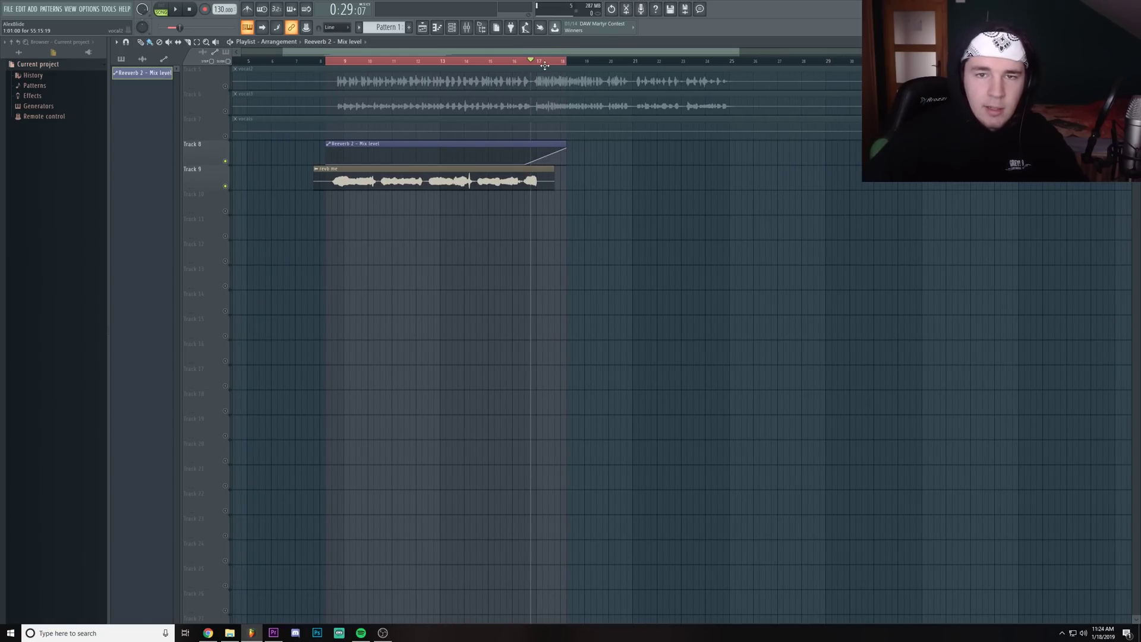
pyautogui.scroll(3, 544, 65)
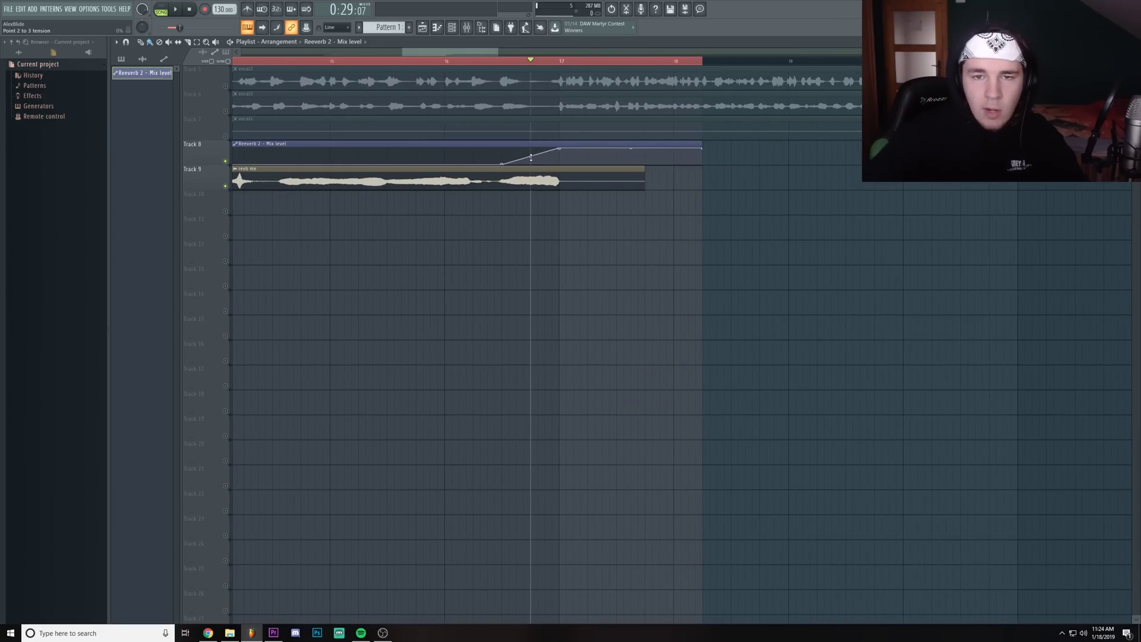
pyautogui.moveTo(702, 148); pyautogui.dragTo(795, 172)
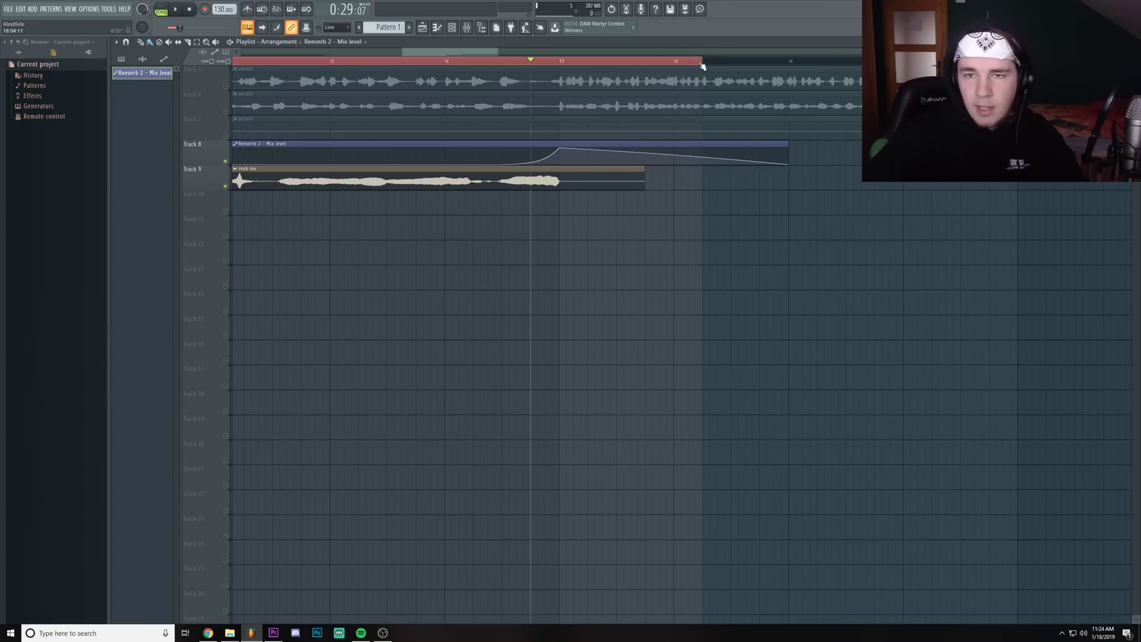
# Extend the time selection to bar 19 and audition the reverb swell on the end of the reversed vocal.
pyautogui.moveTo(702, 66); pyautogui.dragTo(789, 66)
pyautogui.click(473, 62)
pyautogui.press('space')
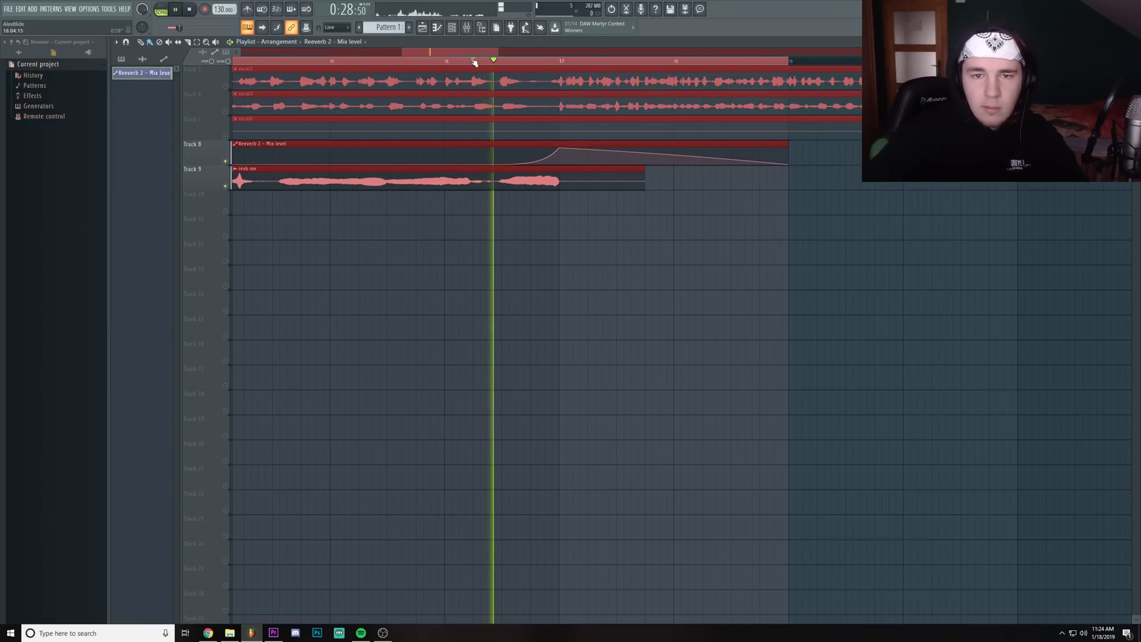
pyautogui.scroll(-1, 474, 61)
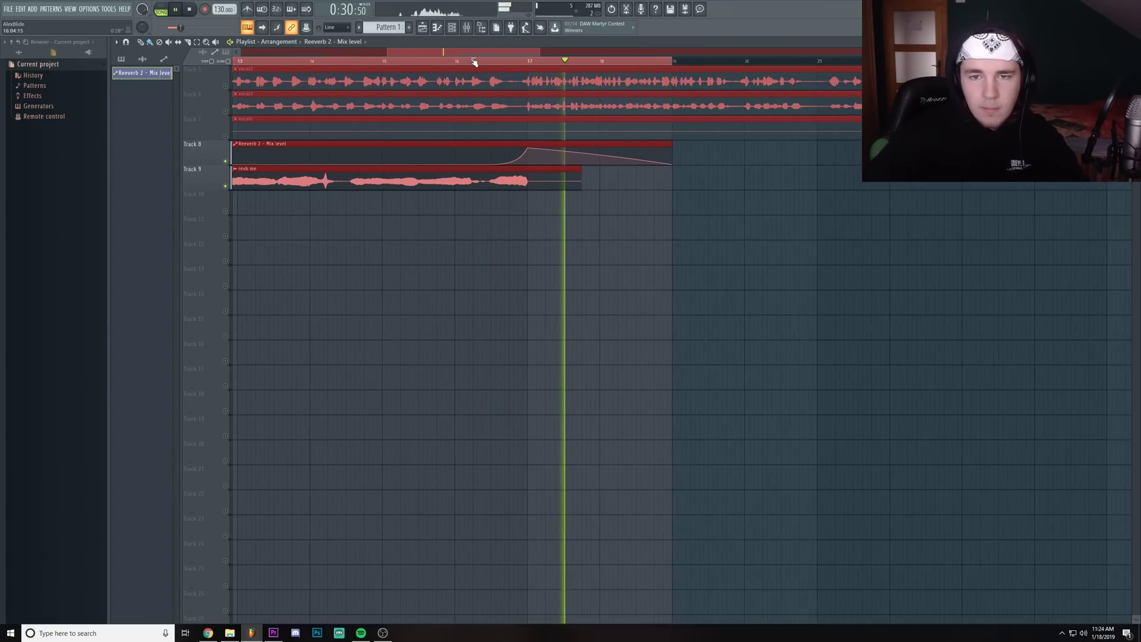
pyautogui.scroll(-3, 474, 62)
pyautogui.press('space')
# Select the final reversed word and its reverb tail up to bar 19, and export it to the Desktop as rev.
pyautogui.moveTo(311, 64); pyautogui.dragTo(475, 63)
pyautogui.scroll(2, 473, 71)
pyautogui.scroll(3, 483, 62)
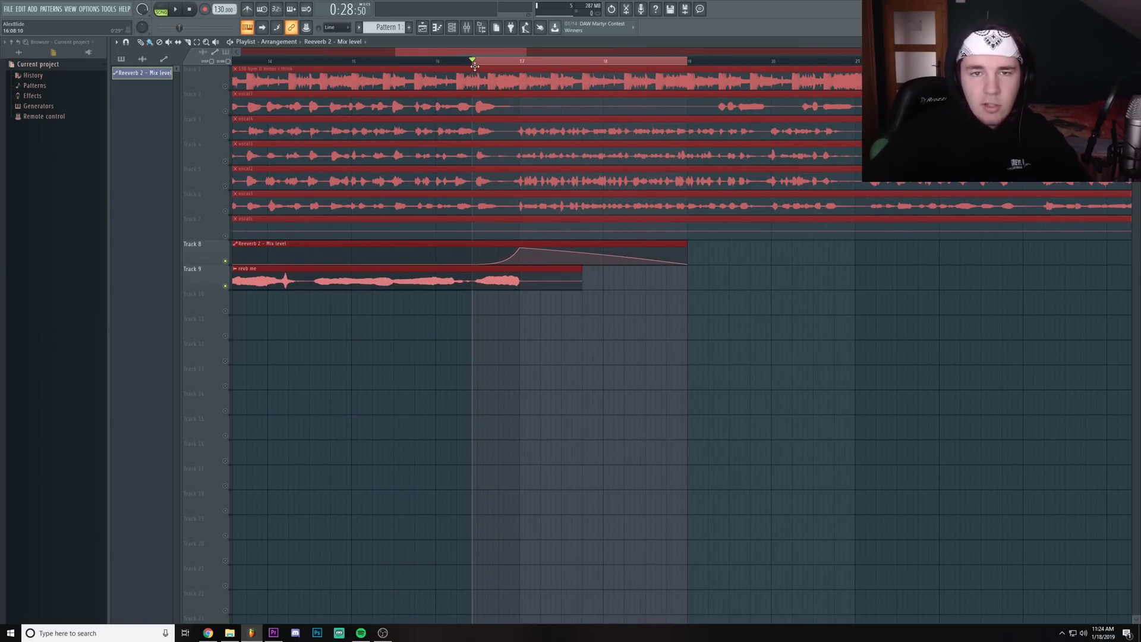
pyautogui.hotkey('ctrl', 'r')
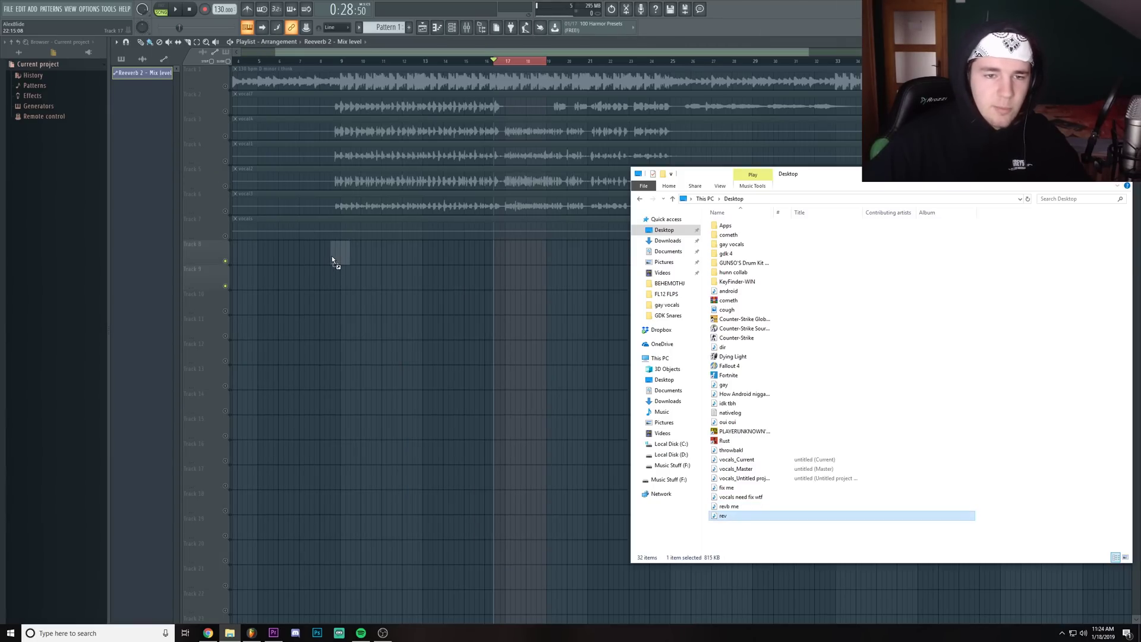
# Place the rev file on Track 8 just above the start of the vocal and reverse it.
pyautogui.moveTo(332, 257); pyautogui.dragTo(332, 257)
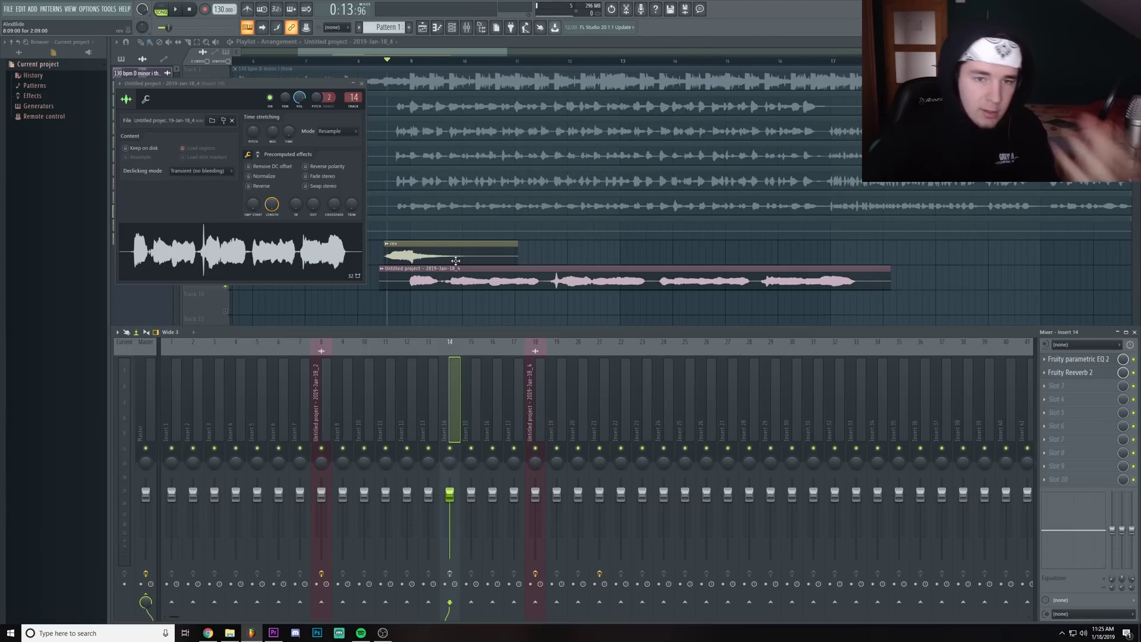
pyautogui.doubleClick(421, 255)
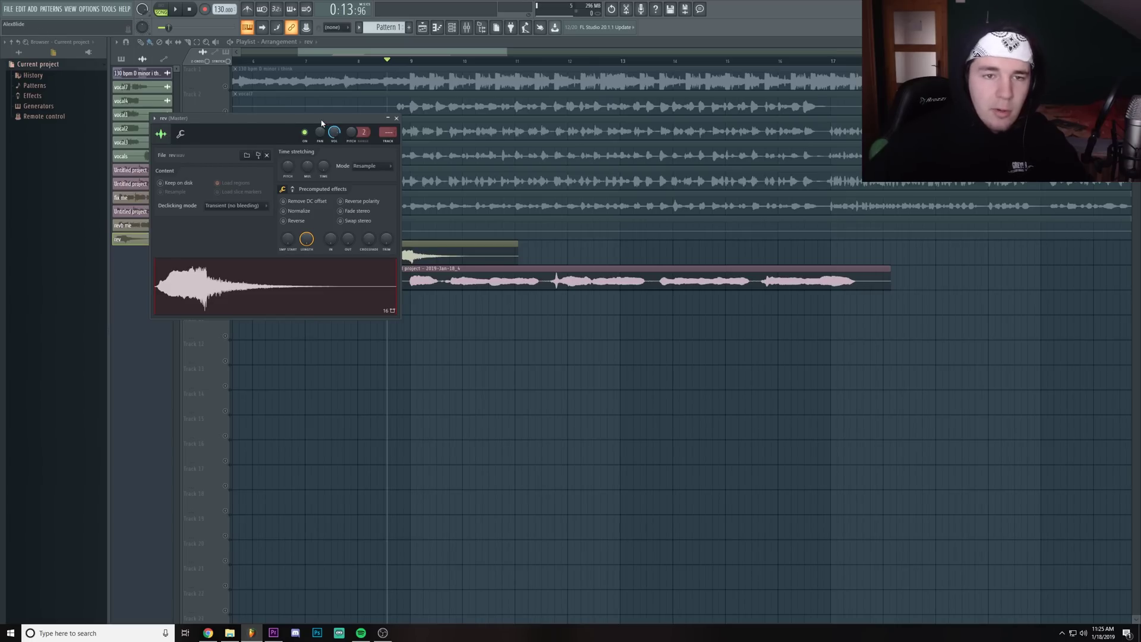
pyautogui.moveTo(322, 124); pyautogui.dragTo(357, 305)
pyautogui.click(318, 403)
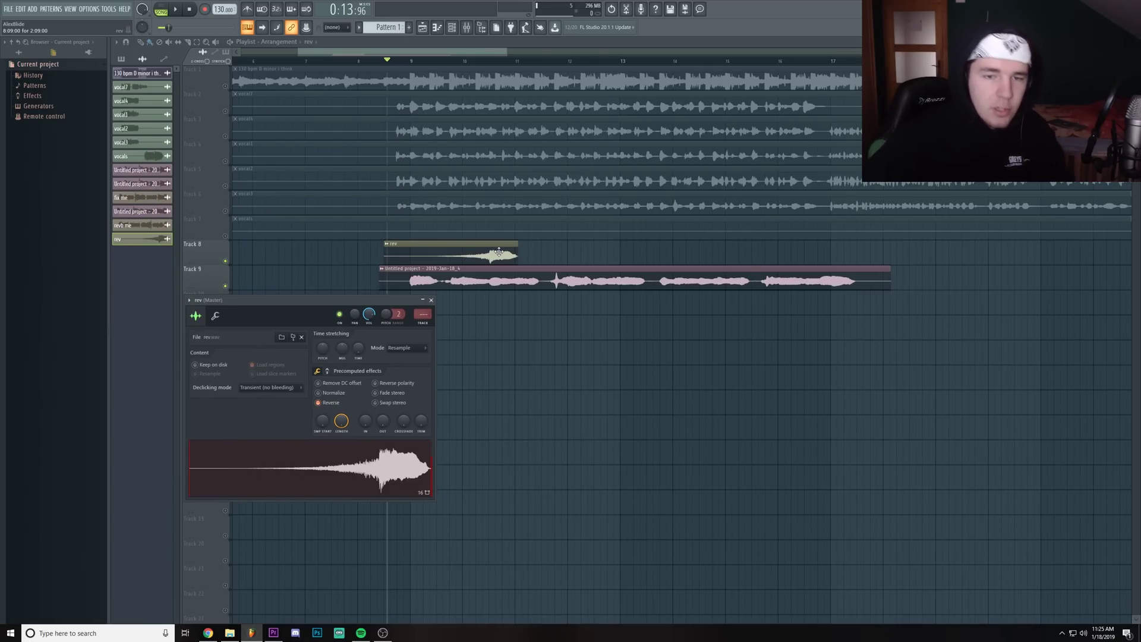
# Move the rev clip earlier so its word lines up with the vocal at bar 9, and trim its end to just past bar 9.
pyautogui.moveTo(499, 252); pyautogui.dragTo(468, 261)
pyautogui.scroll(8, 411, 61)
pyautogui.rightClick(744, 238)
pyautogui.hotkey('ctrl', 'z')
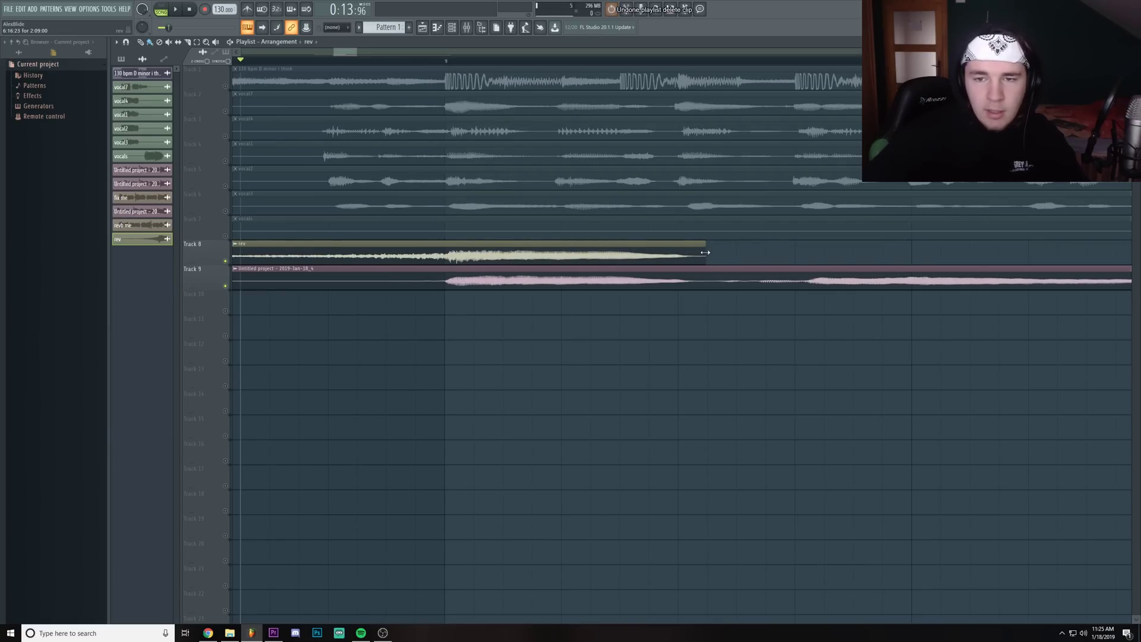
pyautogui.moveTo(705, 252); pyautogui.dragTo(490, 247)
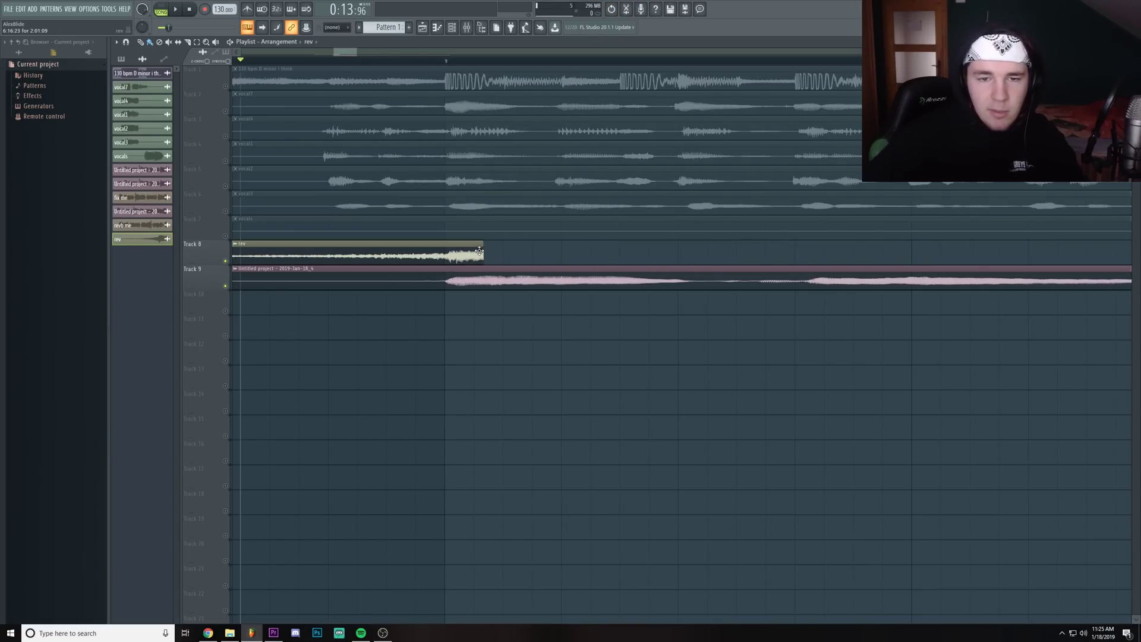
# Create a volume automation clip for the rev channel and curve it down from bar 9 to zero at the end of the rev clip.
pyautogui.doubleClick(479, 251)
pyautogui.rightClick(369, 314)
pyautogui.click(405, 373)
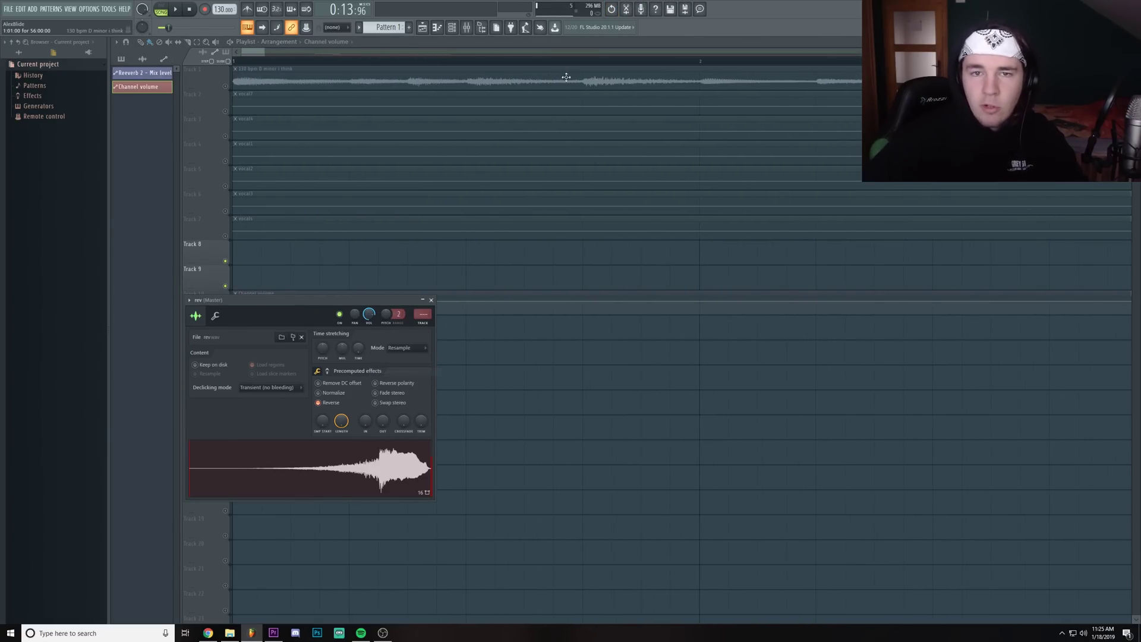
pyautogui.scroll(-3, 563, 64)
pyautogui.scroll(3, 526, 63)
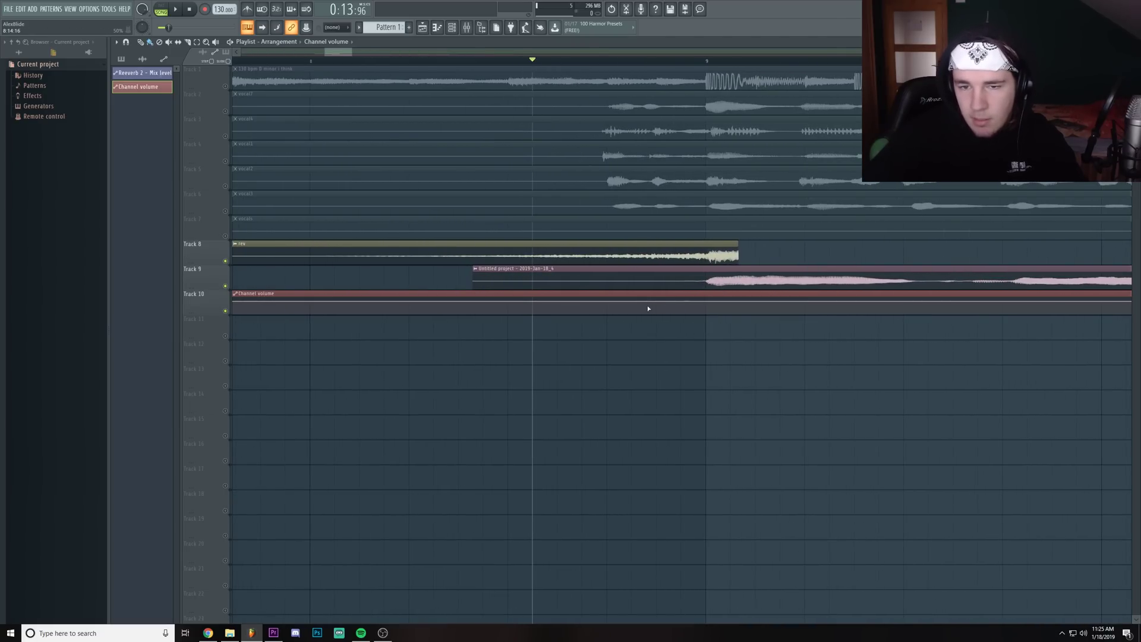
pyautogui.rightClick(631, 303)
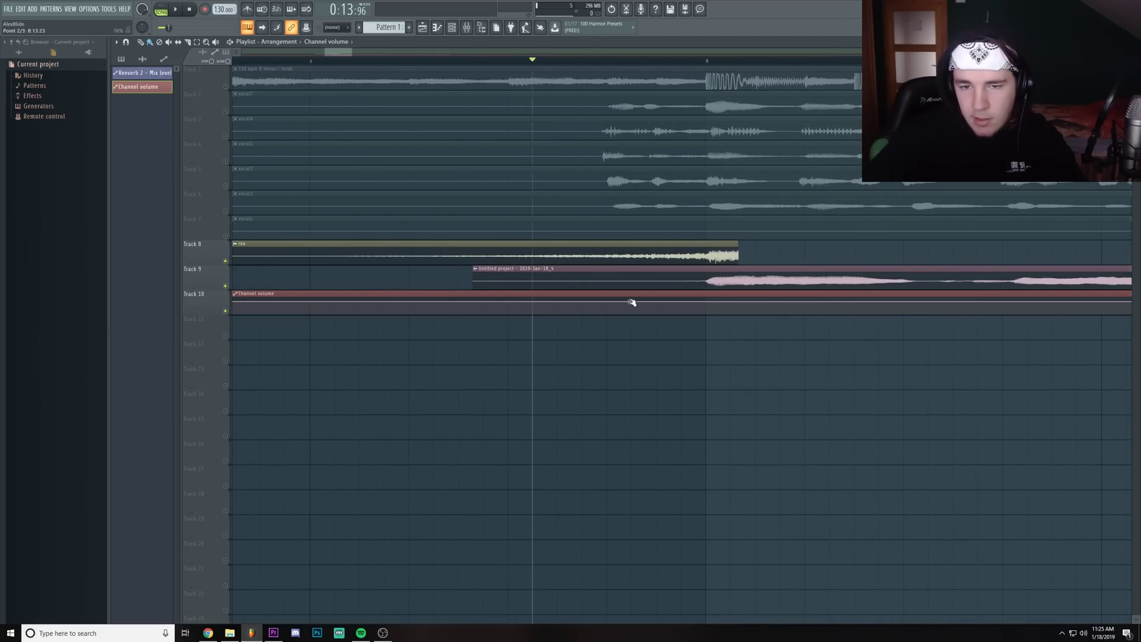
pyautogui.rightClick(740, 314)
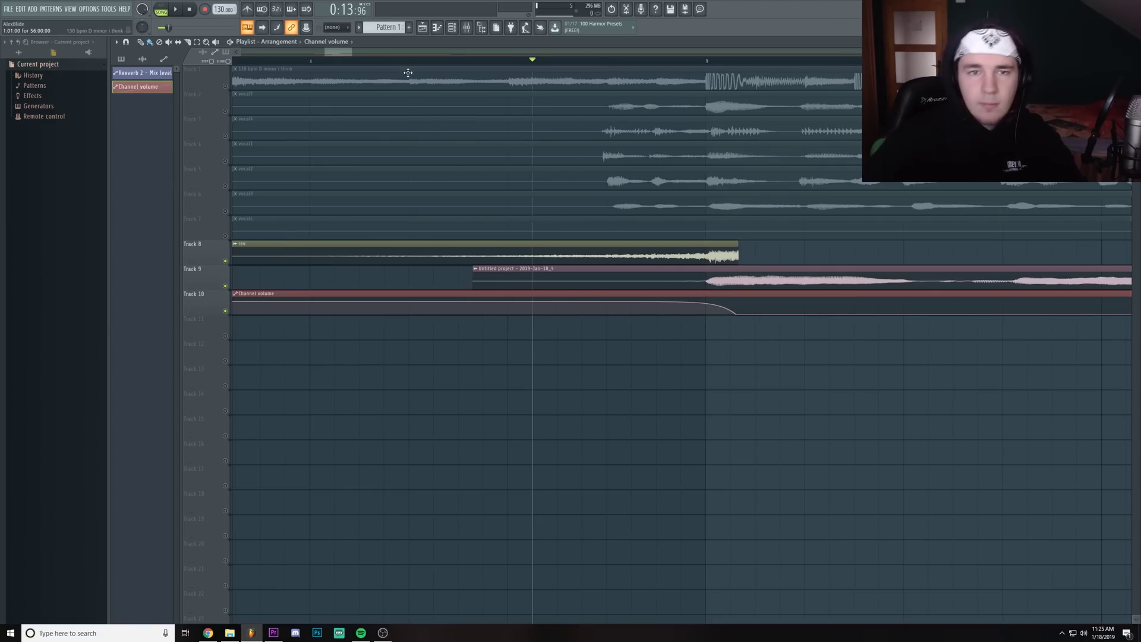
# Audition the reversed swell fading into the first vocal word, replaying it from just before bar 8.
pyautogui.press('space')
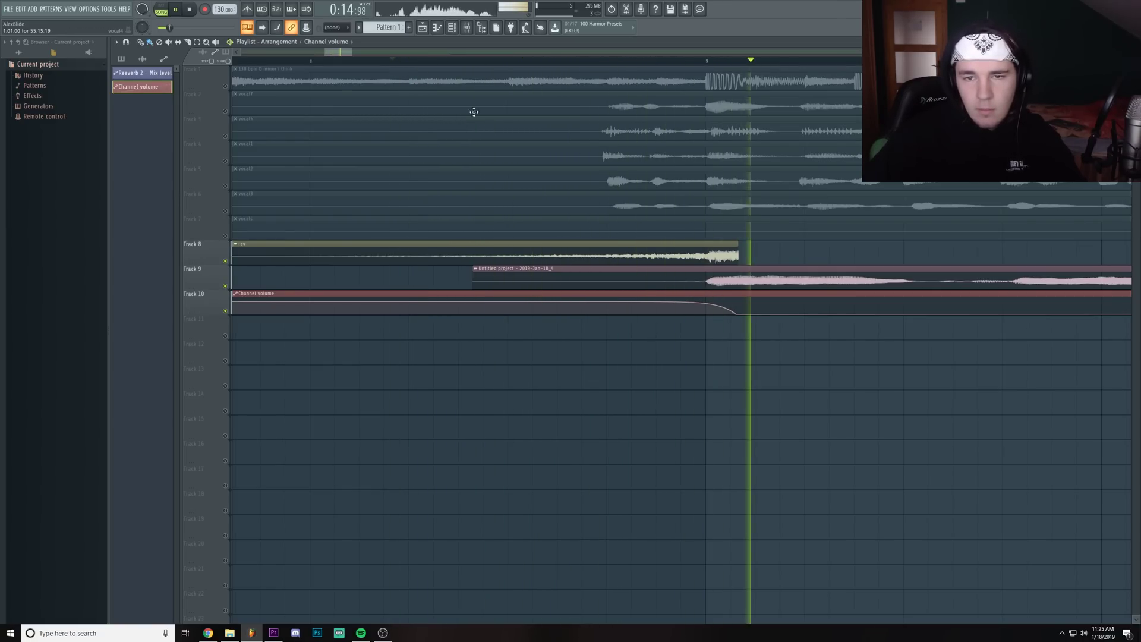
pyautogui.scroll(-5, 501, 62)
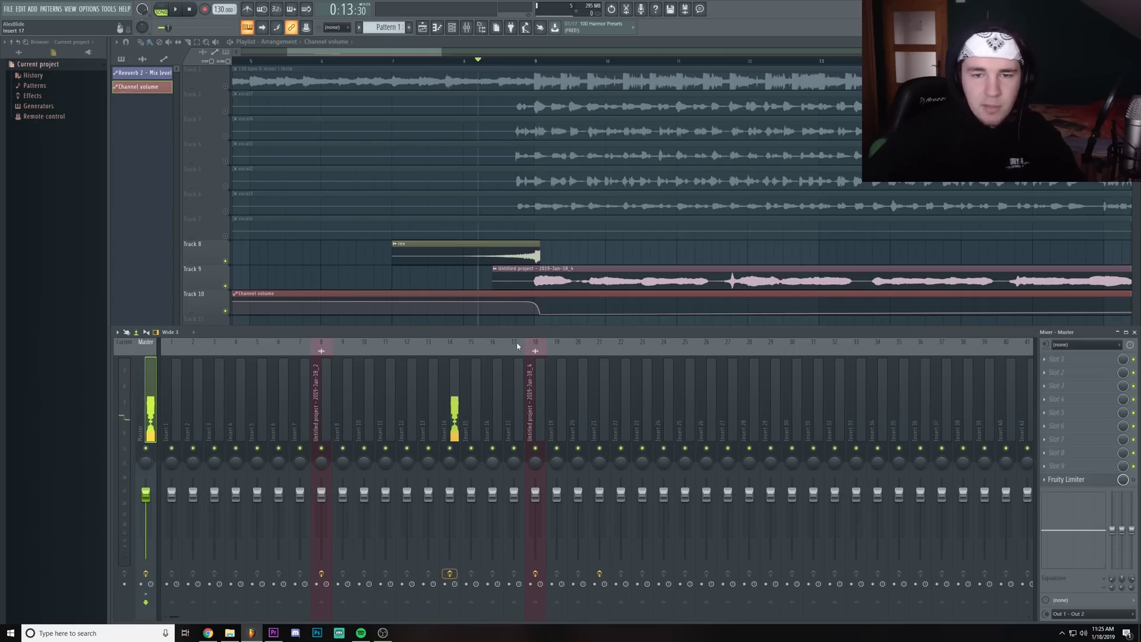
pyautogui.press('F9')
pyautogui.click(461, 61)
pyautogui.scroll(3, 459, 62)
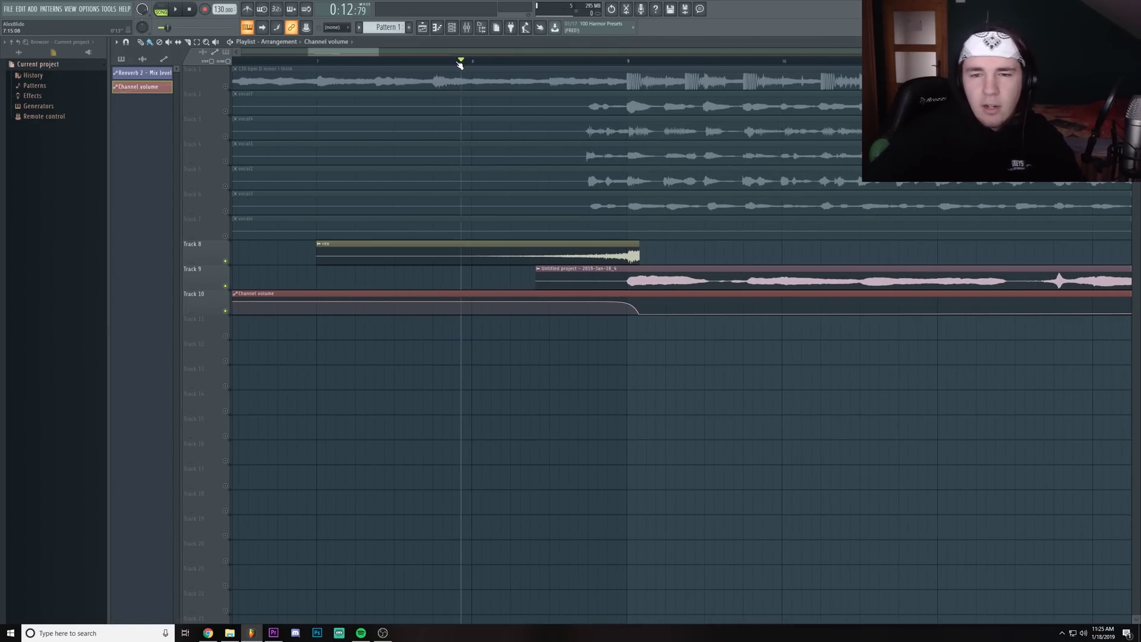
pyautogui.press('space')
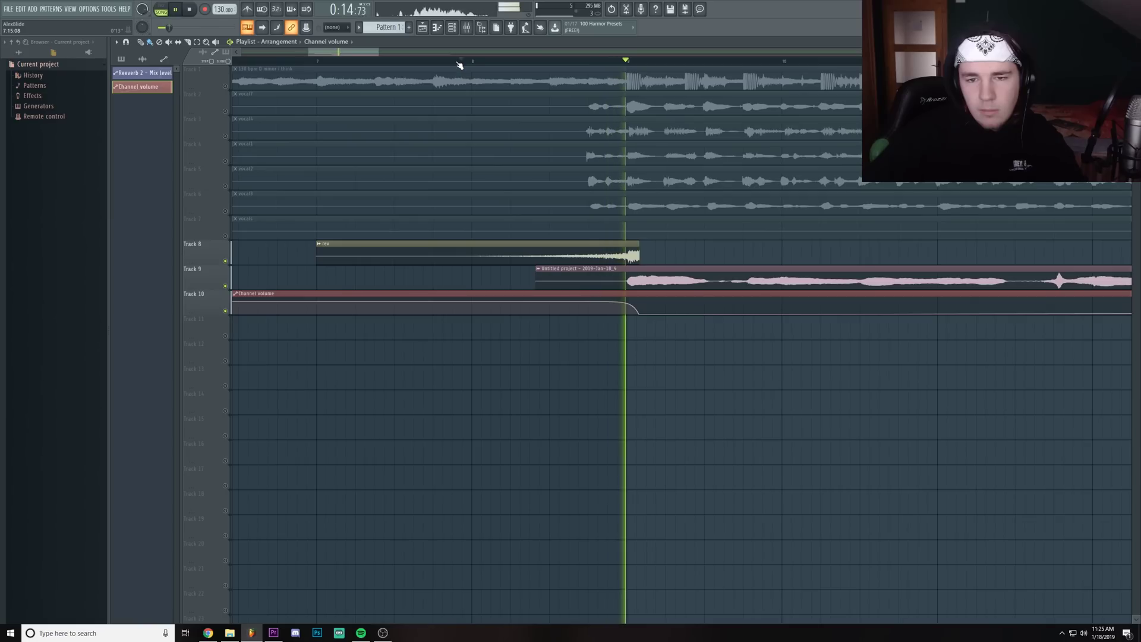
pyautogui.scroll(-3, 458, 63)
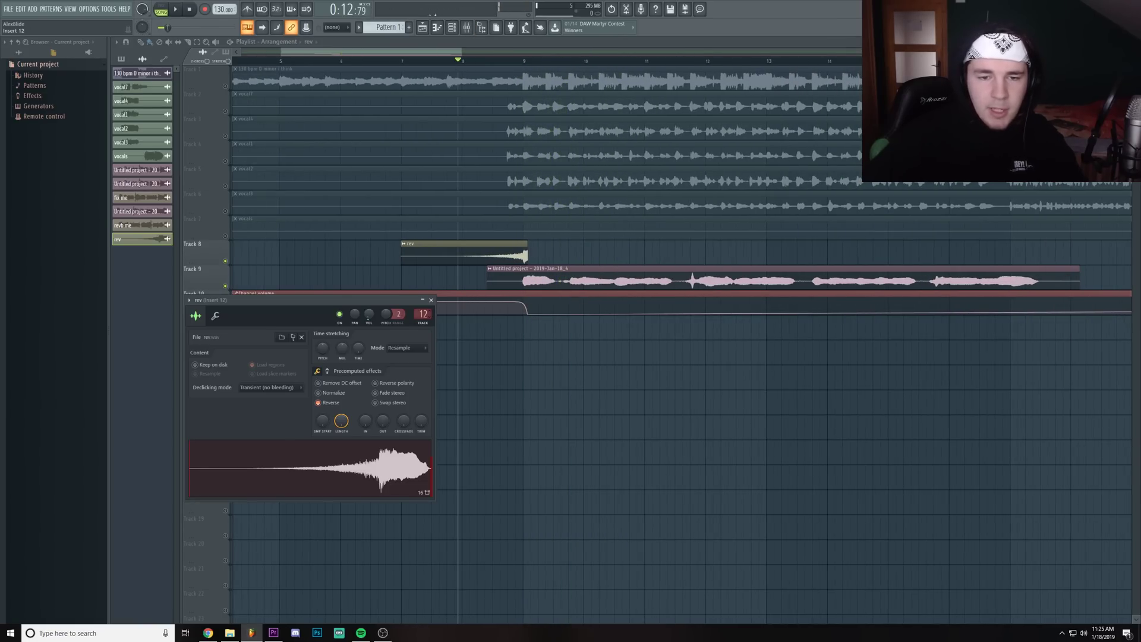
pyautogui.click(448, 61)
pyautogui.scroll(2, 450, 62)
pyautogui.scroll(-1, 451, 62)
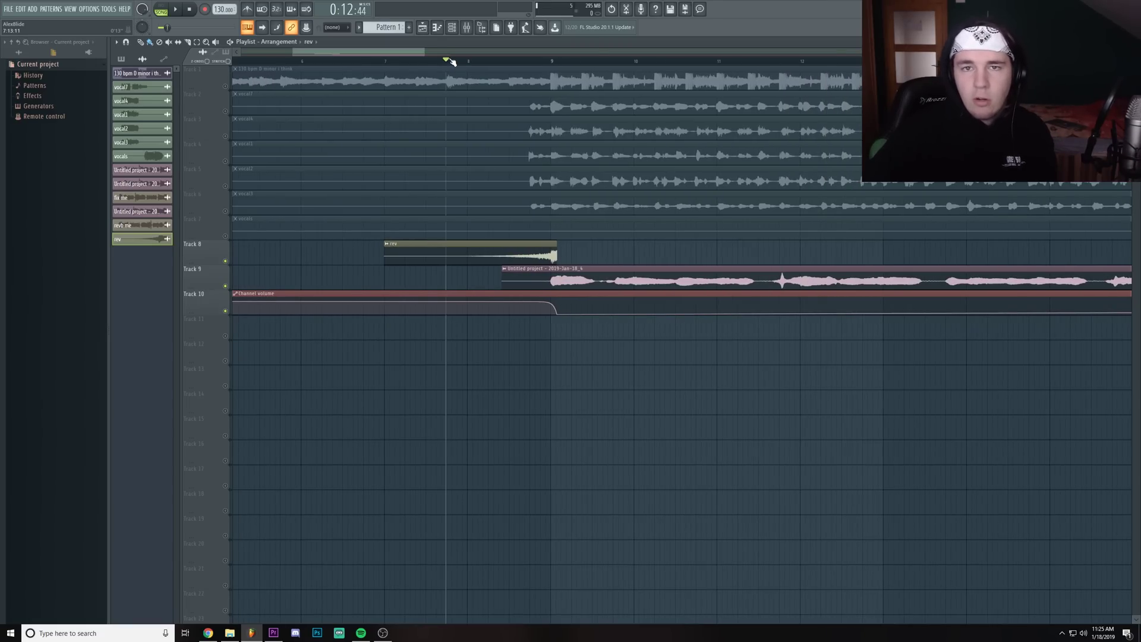
pyautogui.press('space')
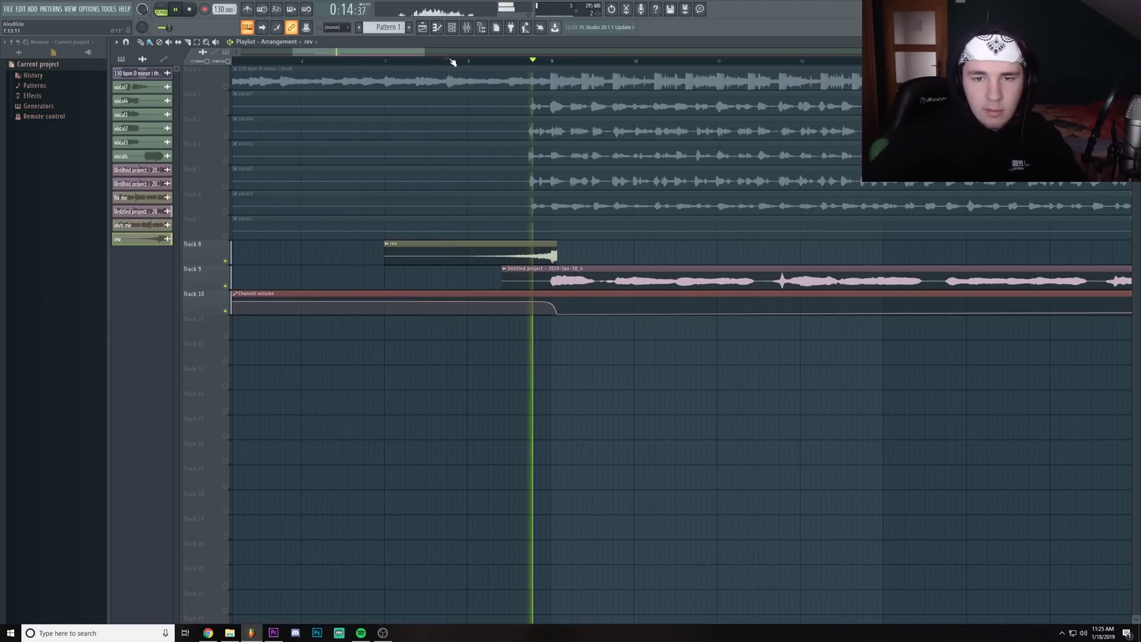
pyautogui.scroll(-4, 453, 62)
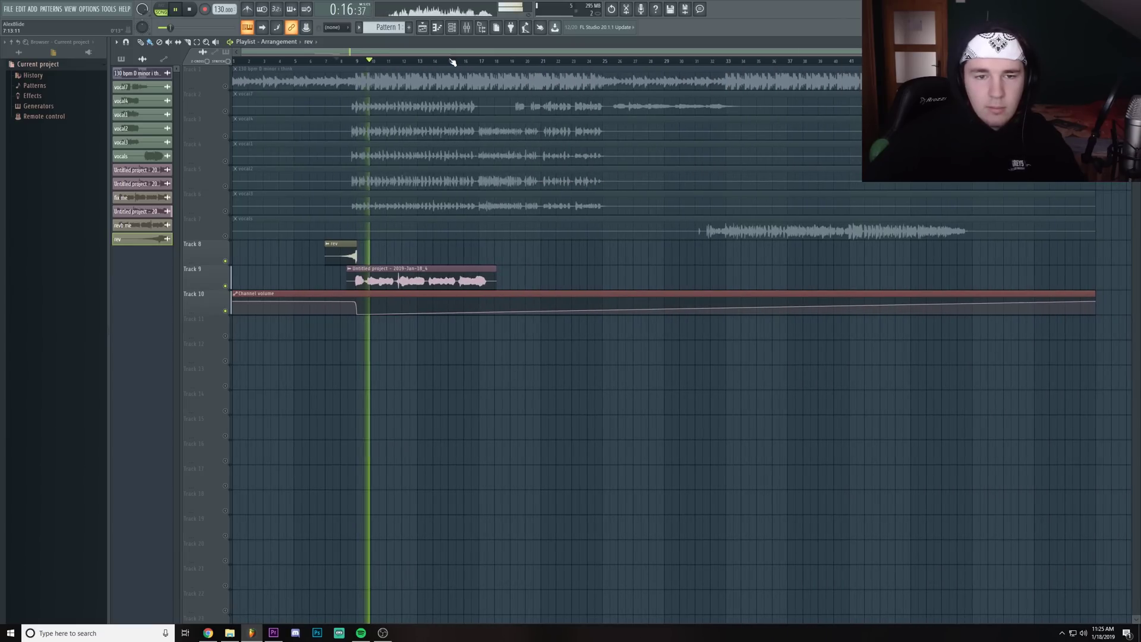
# Lower the last point of the Channel volume automation to zero and play the swell with Tracks 1 to 7 unmuted.
pyautogui.moveTo(1096, 302); pyautogui.dragTo(1094, 326)
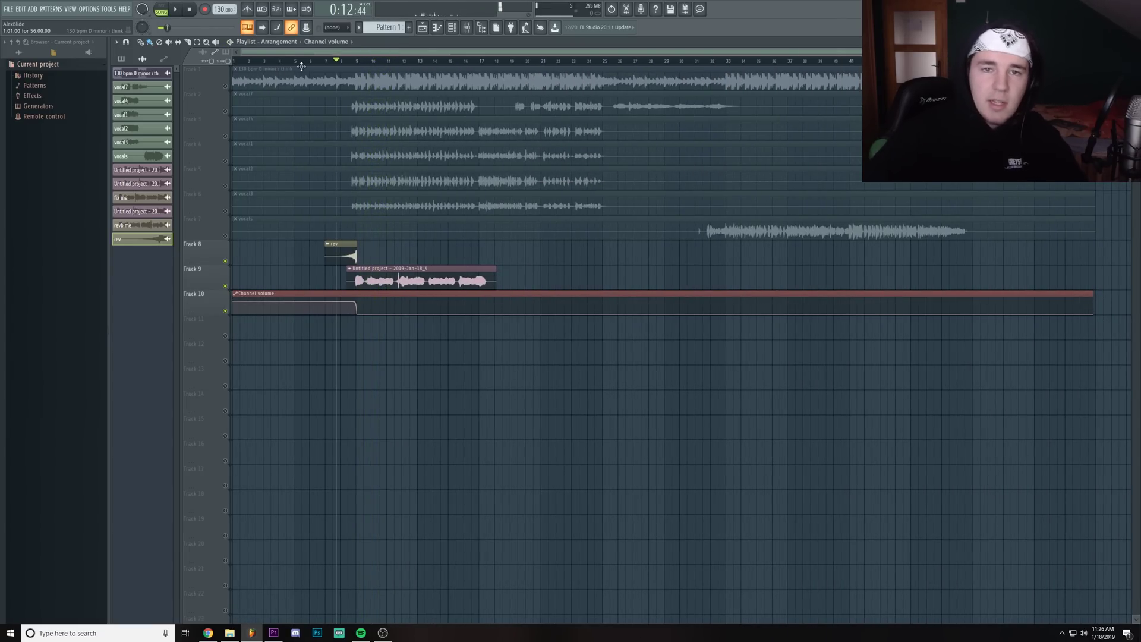
pyautogui.scroll(3, 299, 79)
pyautogui.press('space')
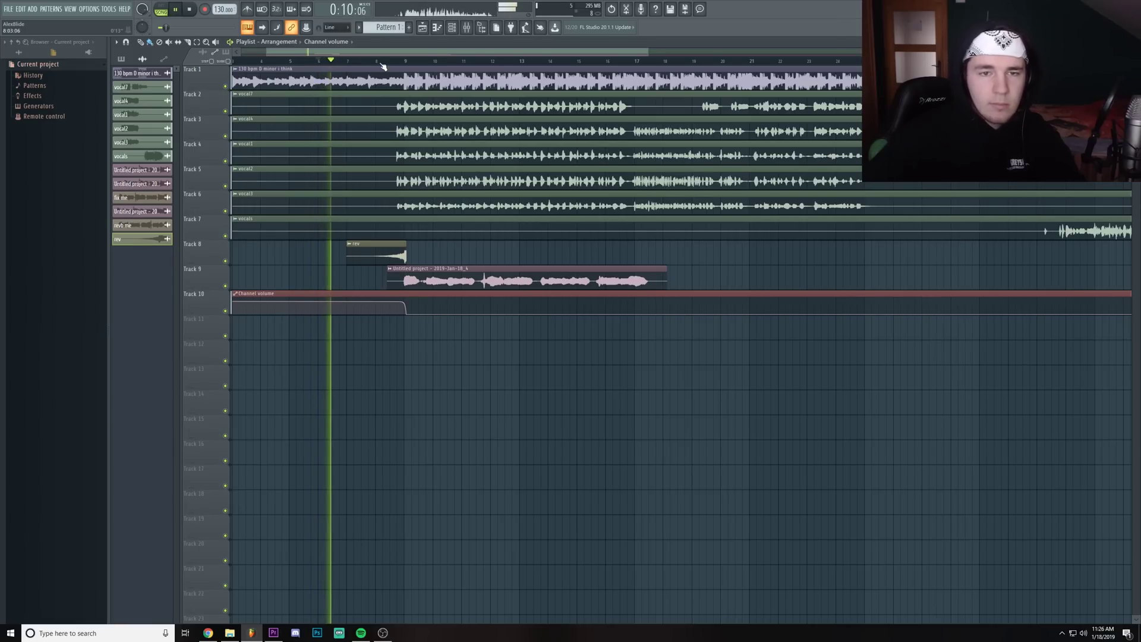
pyautogui.scroll(1, 387, 68)
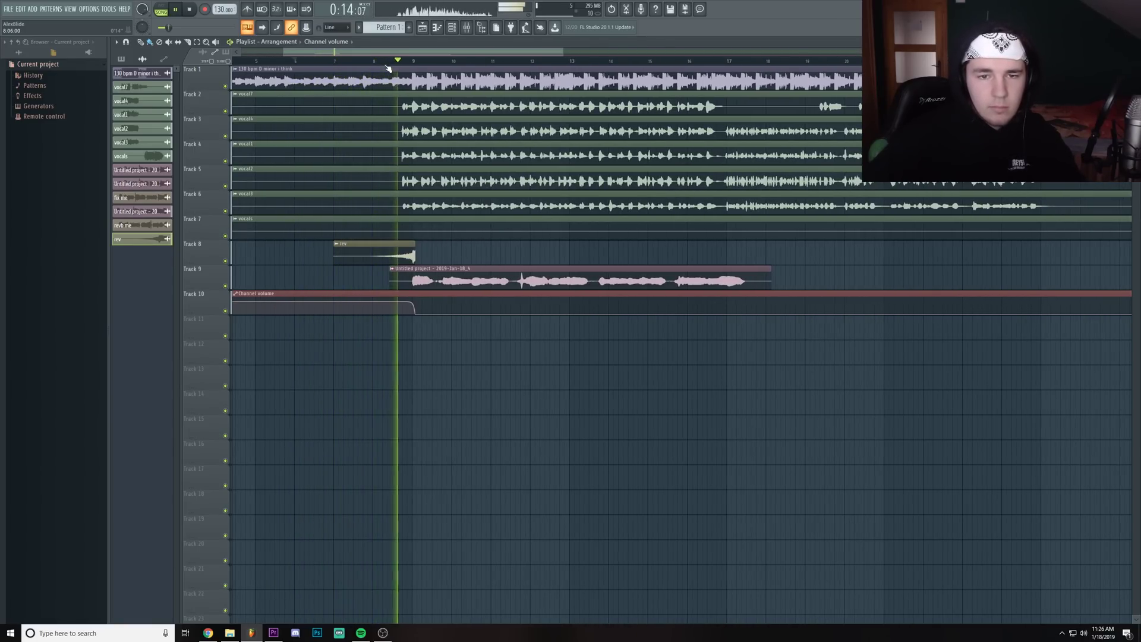
pyautogui.scroll(-2, 388, 68)
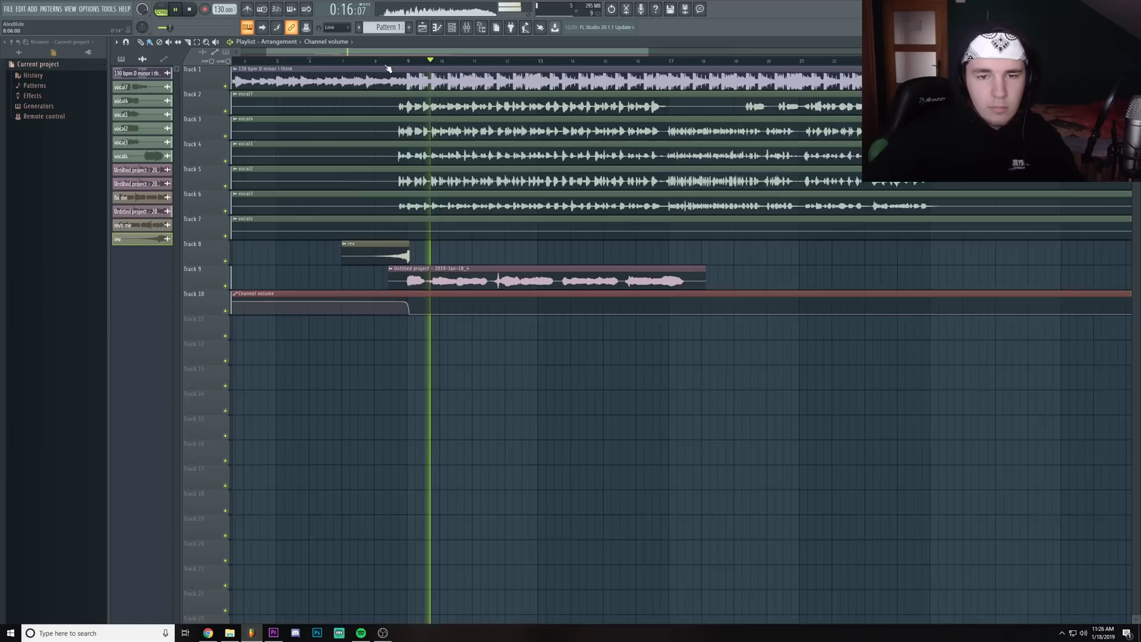
pyautogui.scroll(1, 387, 68)
pyautogui.scroll(-1, 387, 69)
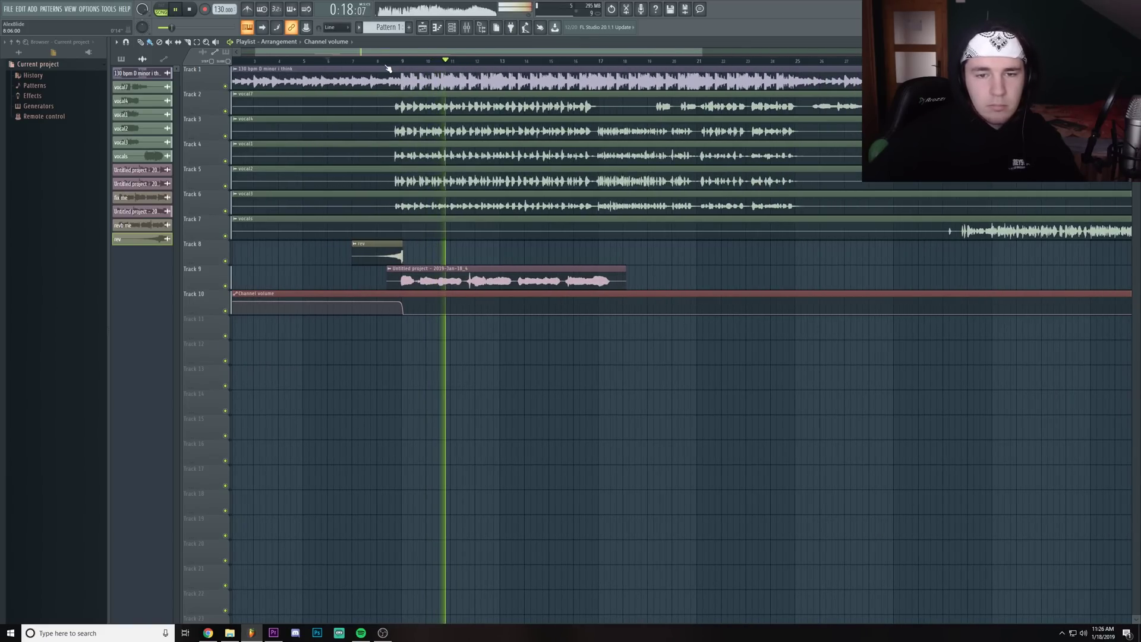
pyautogui.press('space')
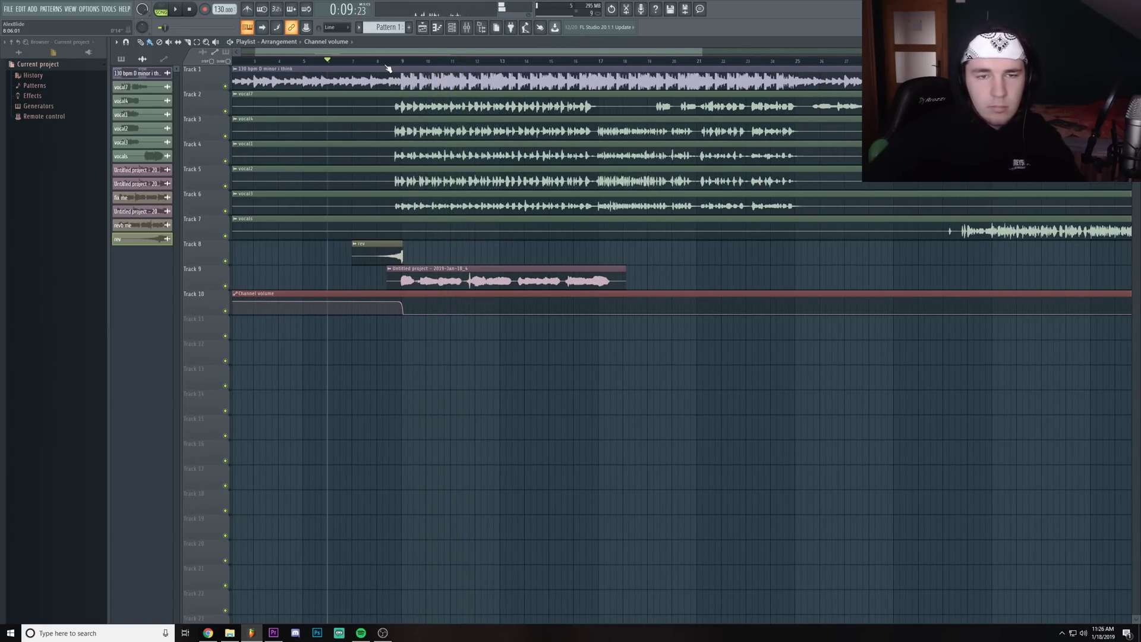
pyautogui.scroll(2, 400, 66)
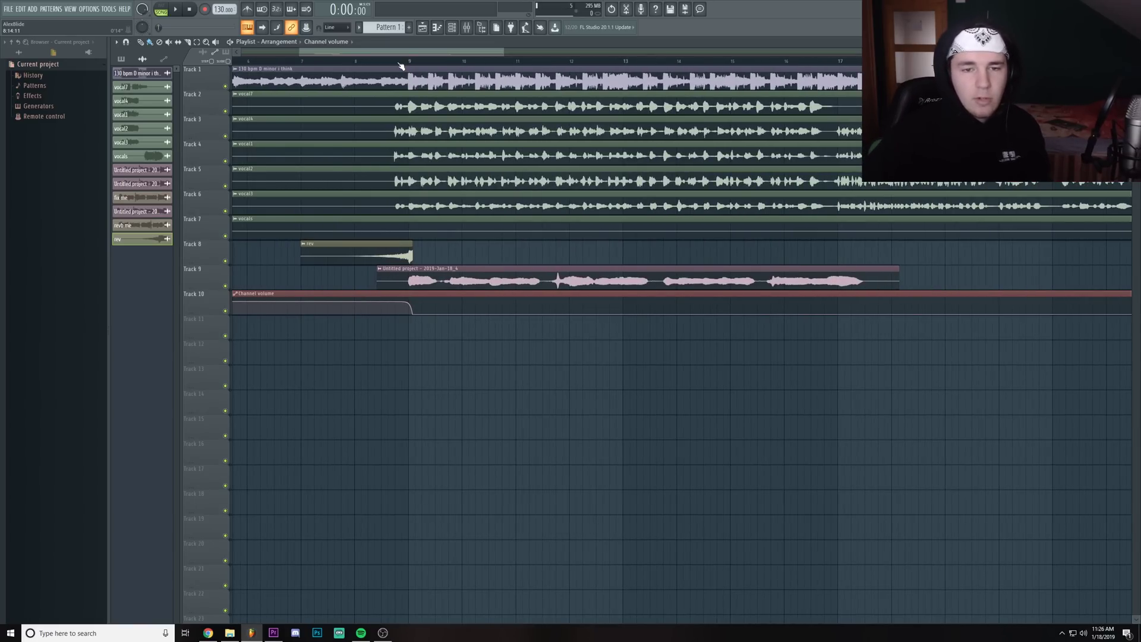
pyautogui.scroll(-2, 401, 66)
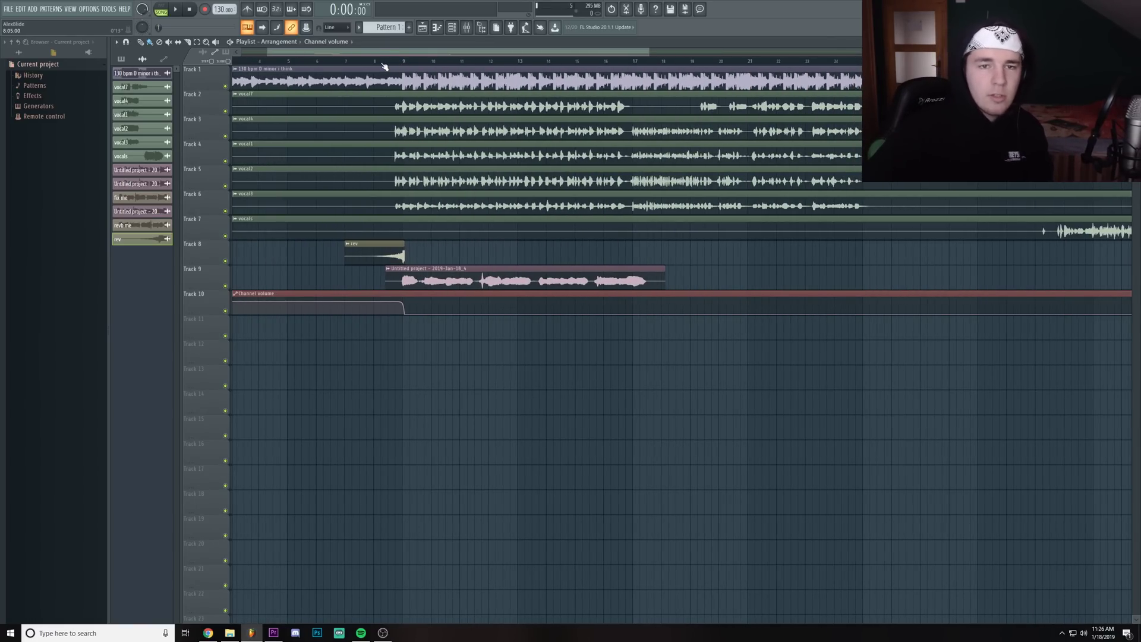
pyautogui.click(350, 65)
pyautogui.scroll(3, 349, 65)
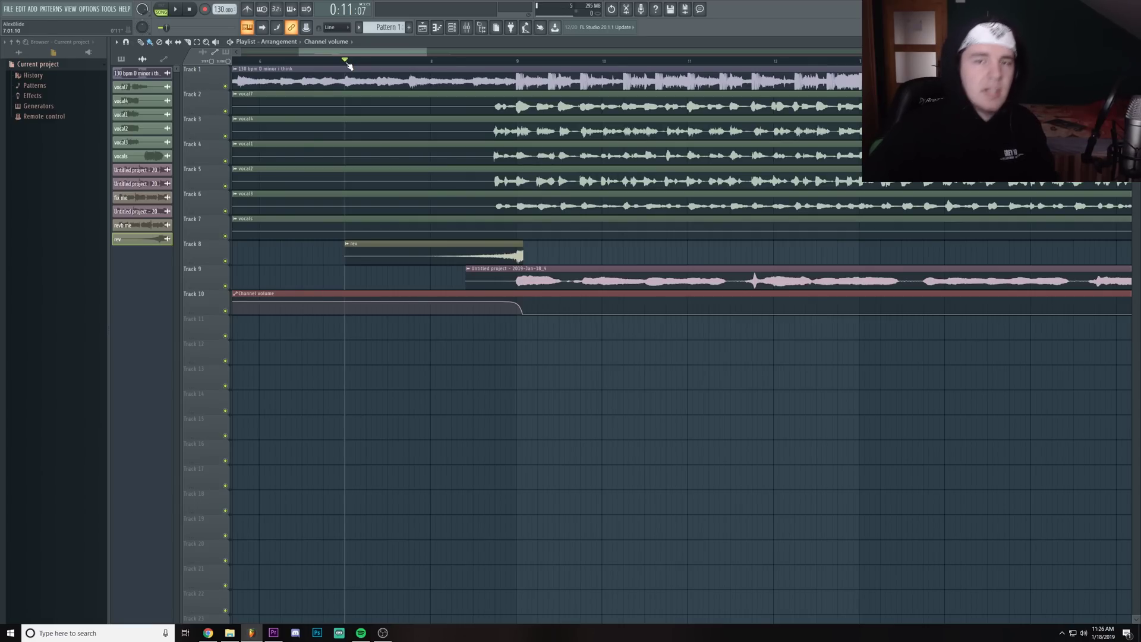
pyautogui.scroll(-3, 349, 65)
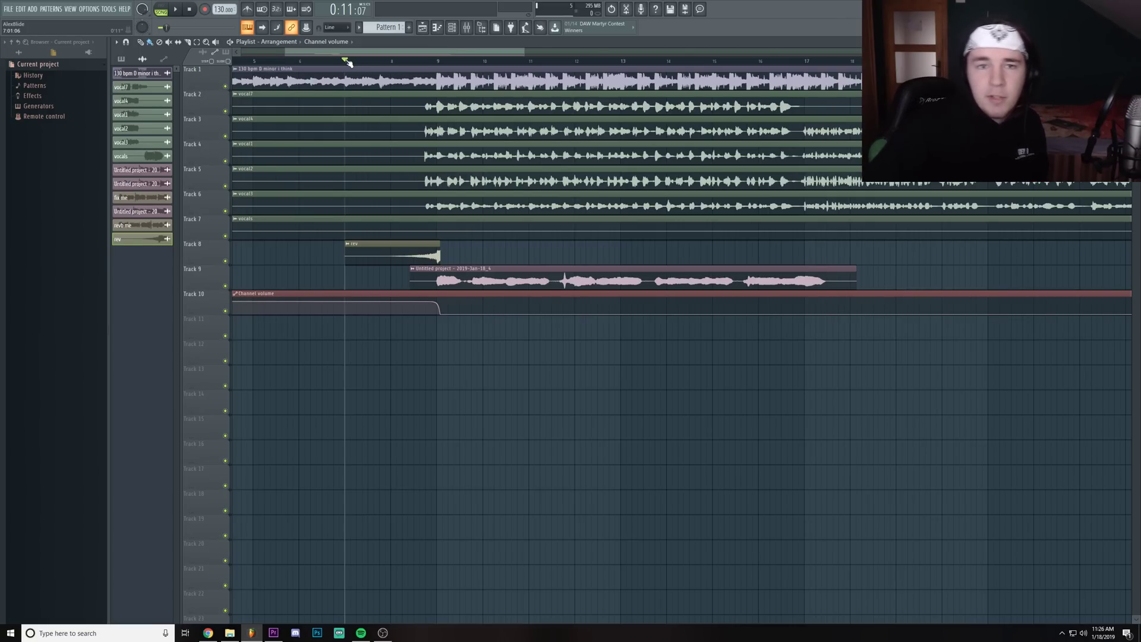
pyautogui.scroll(-3, 346, 62)
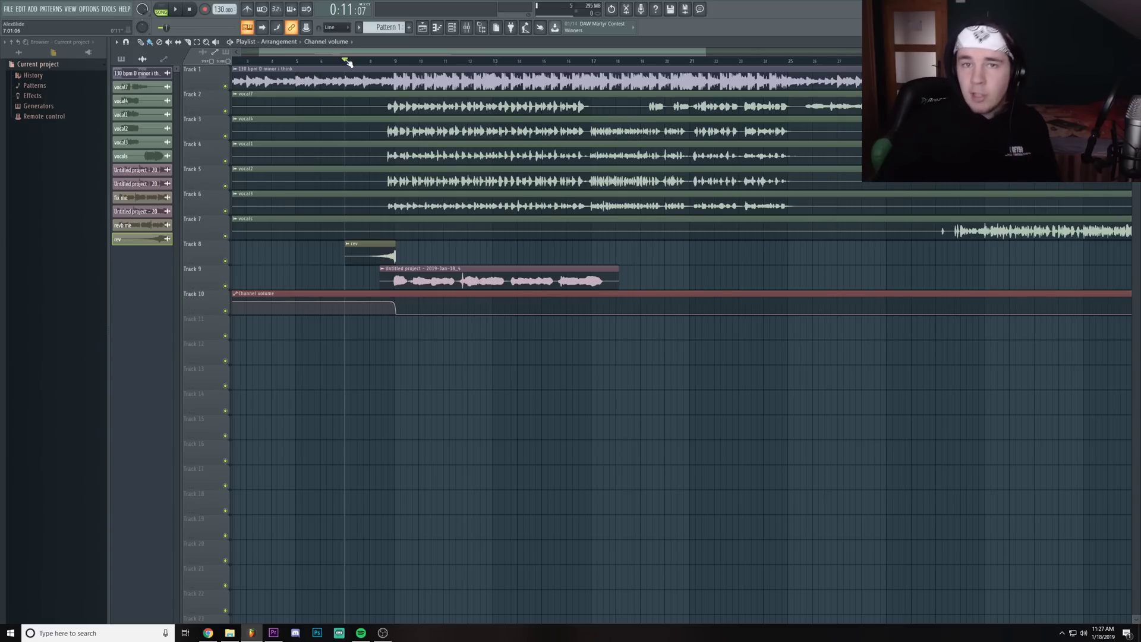